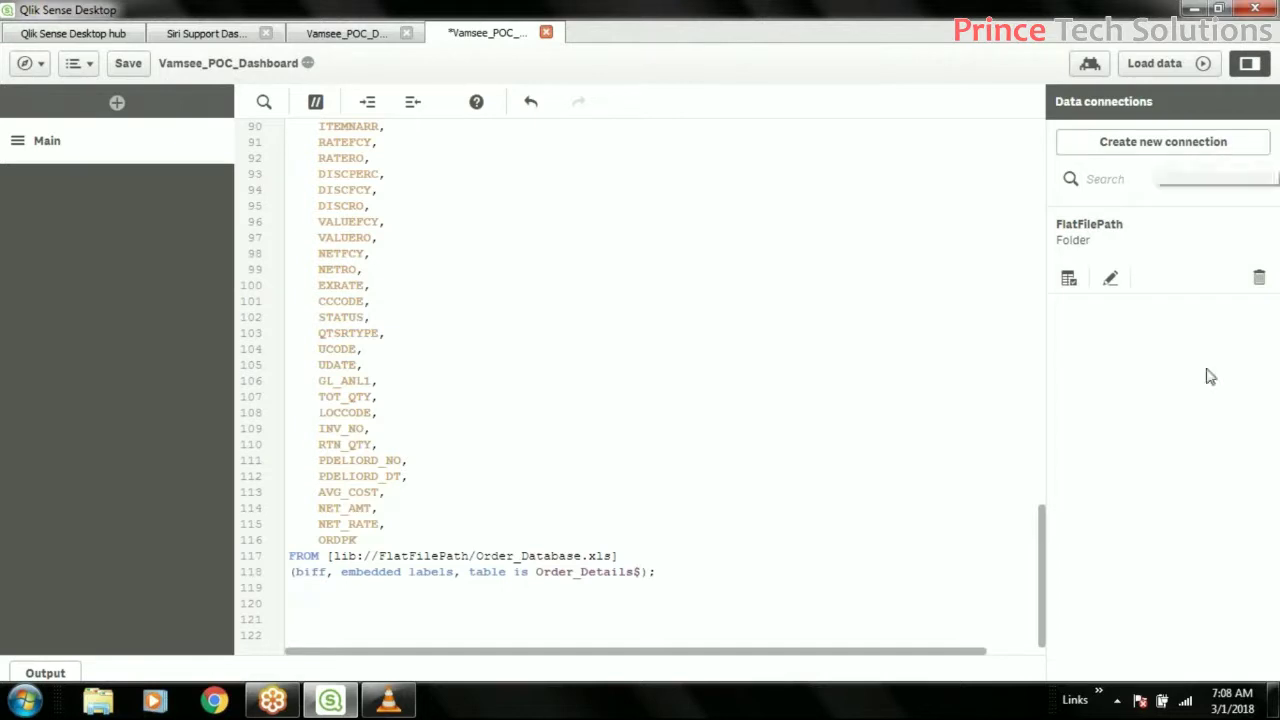
Show the list of connector types for a new data connection from the Data connections panel.
left_click(1188, 148)
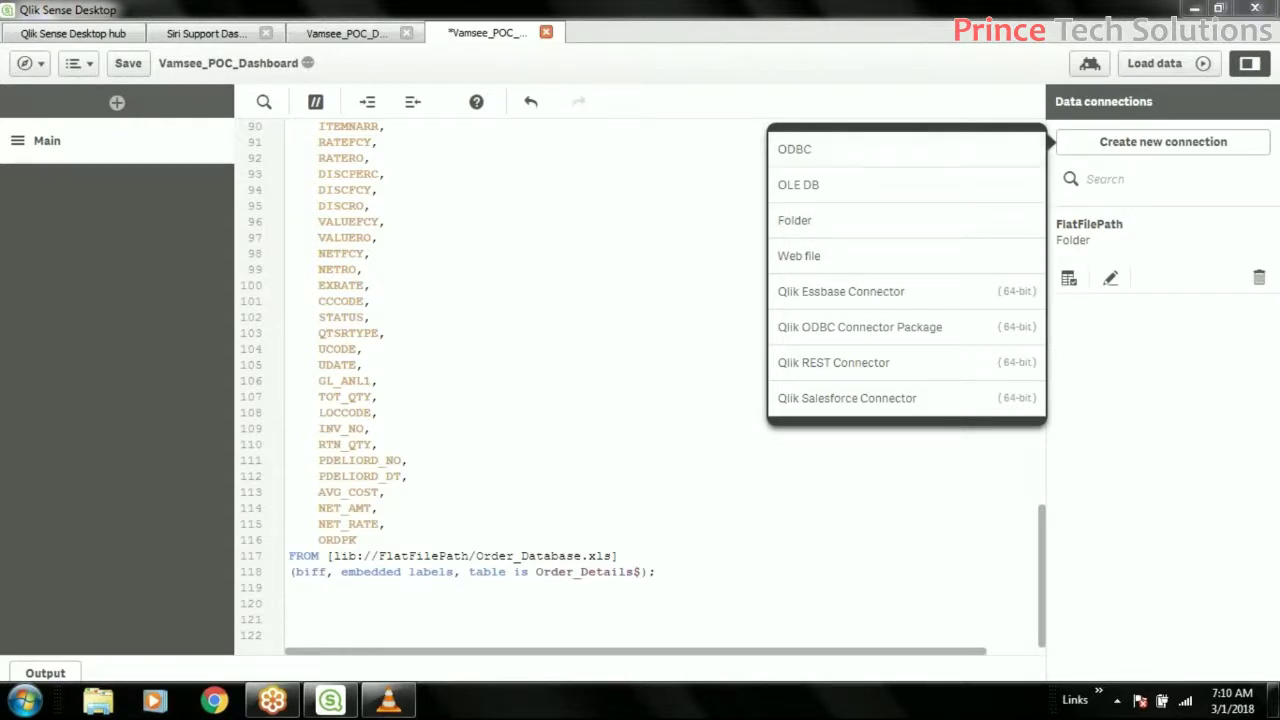
Choose OLE DB as the type of the new data connection.
left_click(838, 190)
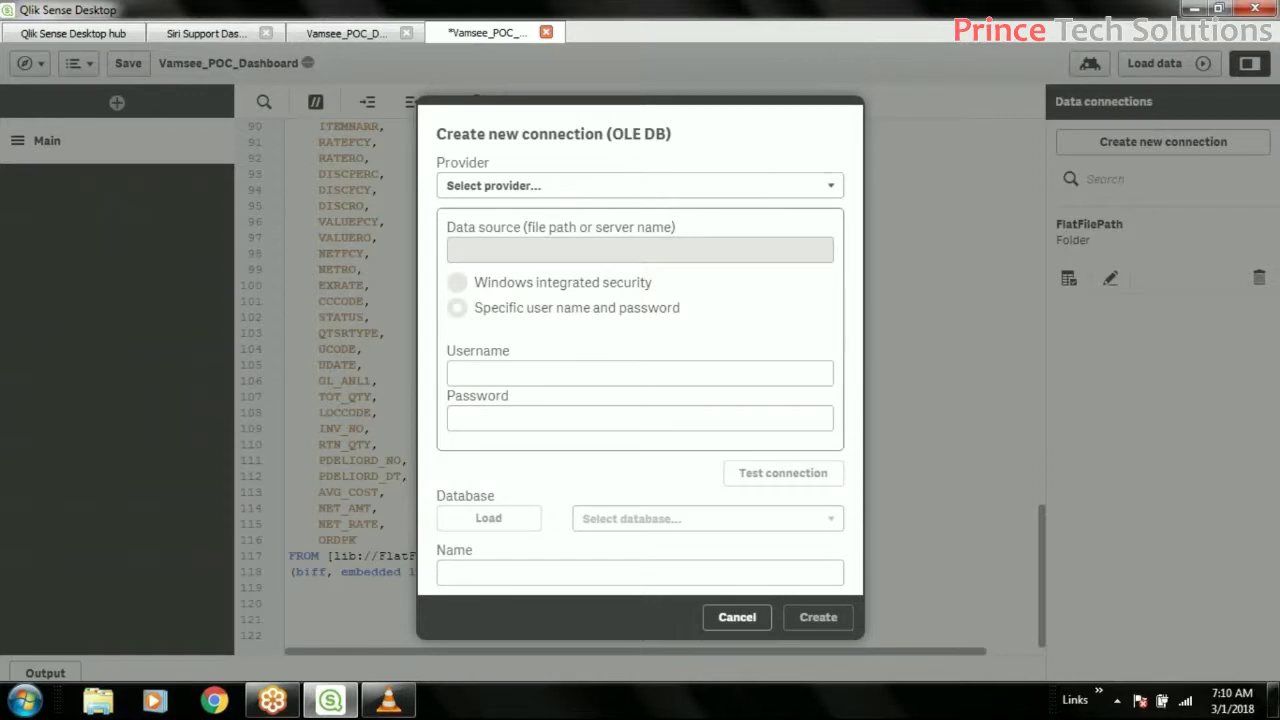
Pick Microsoft OLE DB Provider for SQL Server from the Provider dropdown, then focus the Data source field.
left_click(827, 190)
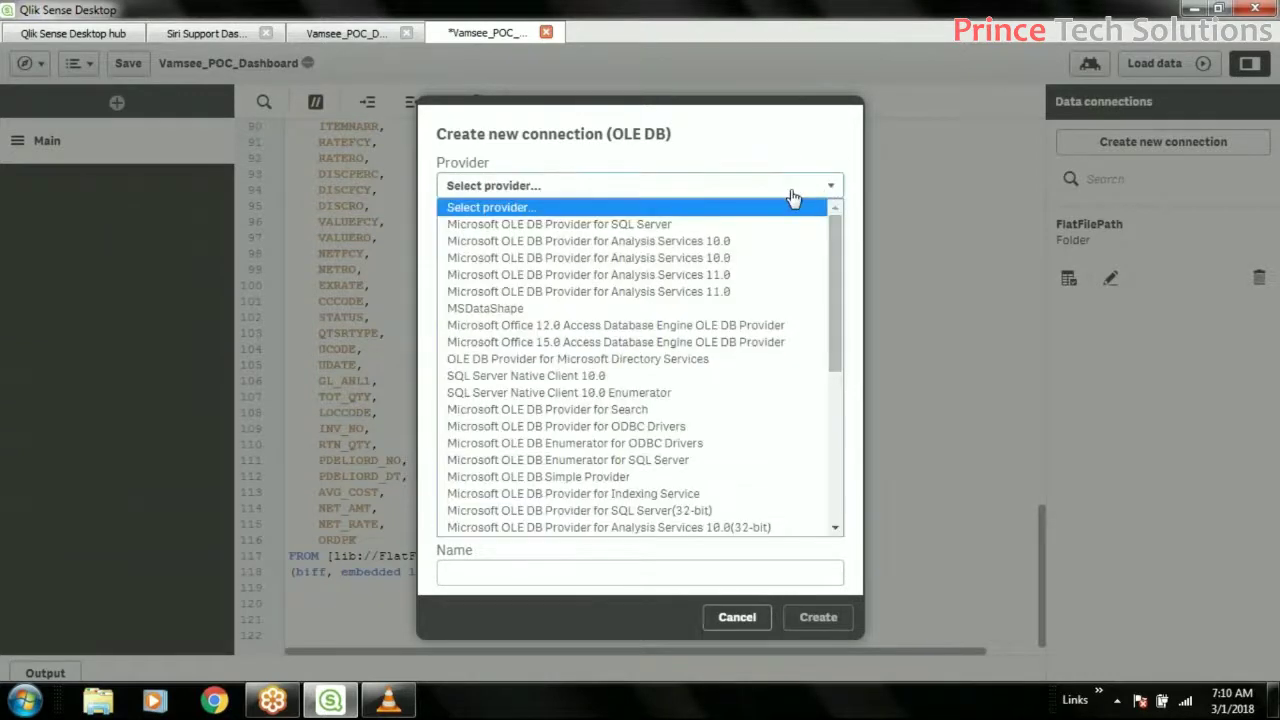
left_click_drag(840, 238, 835, 478)
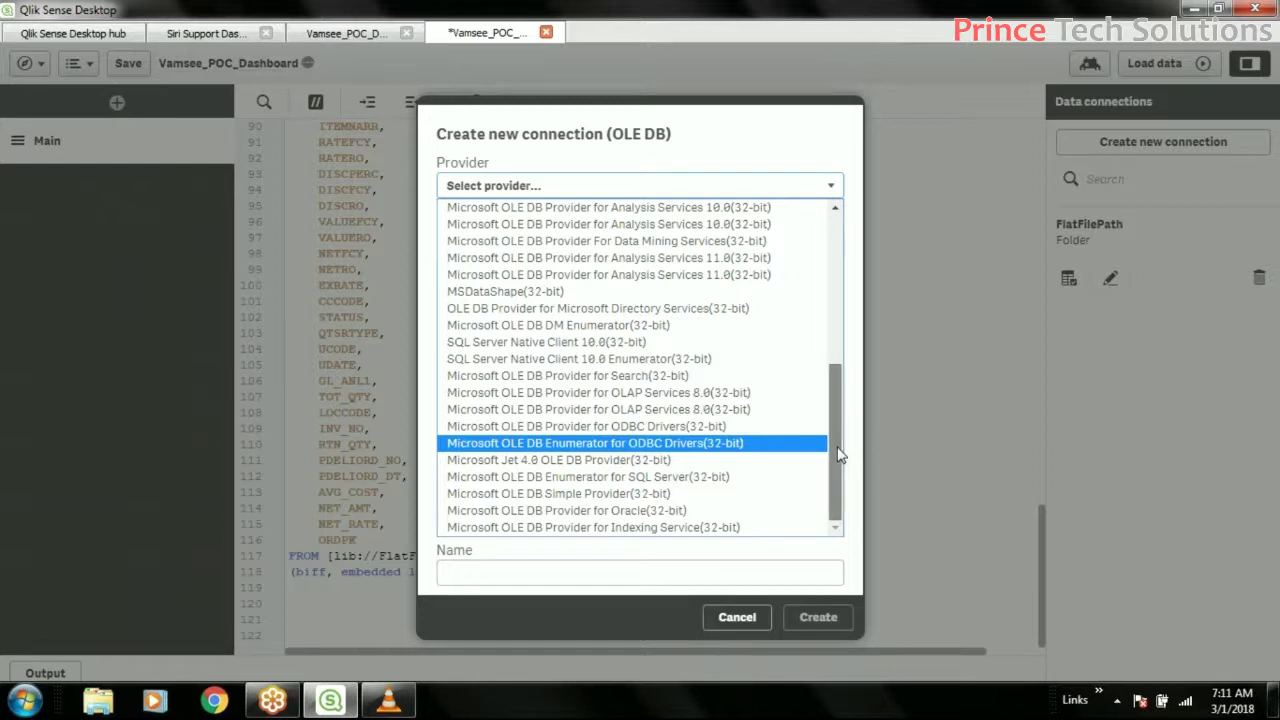
left_click_drag(838, 455, 845, 268)
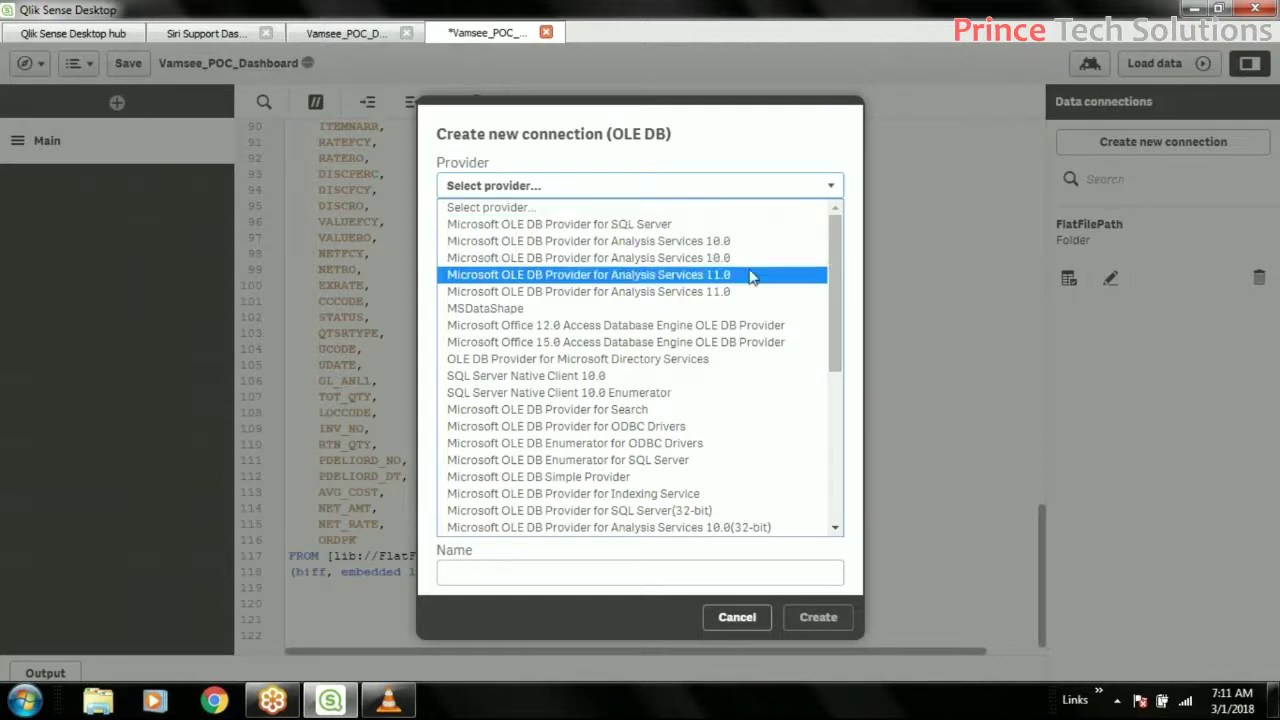
mouse_move(838, 250)
left_mouse_down()
mouse_move(845, 440)
mouse_move(848, 240)
left_mouse_up()
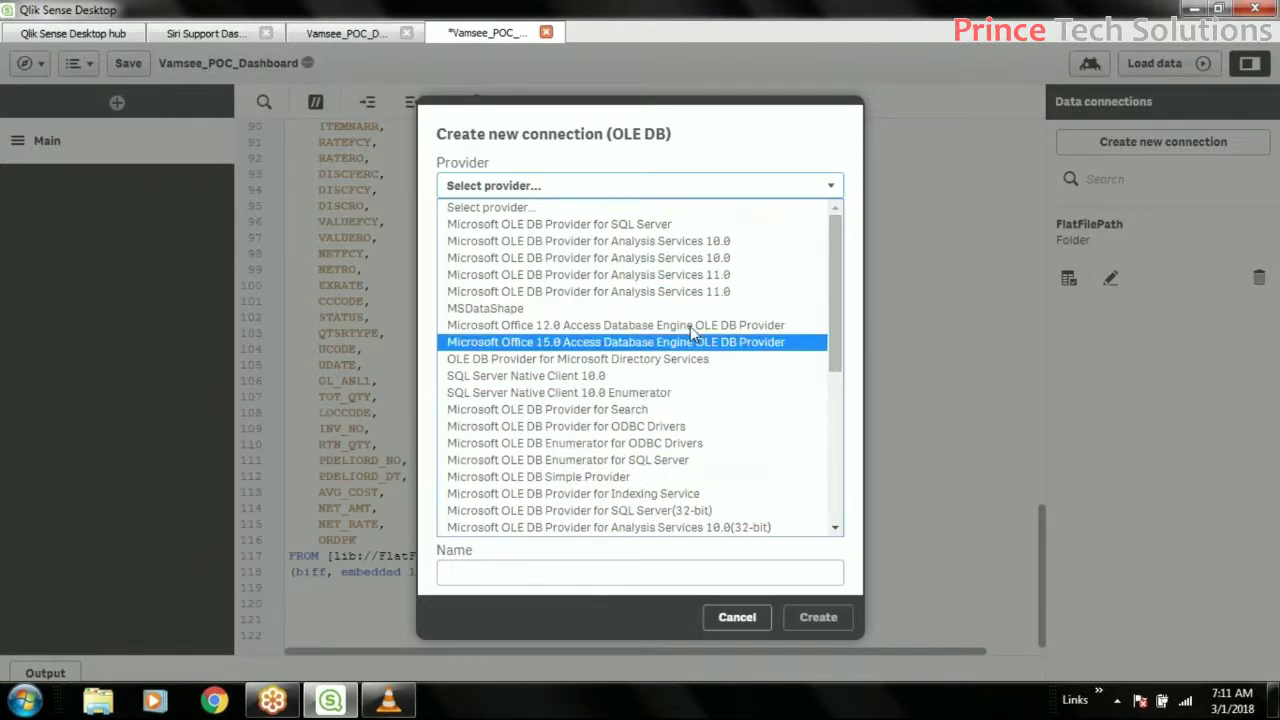
left_click(659, 226)
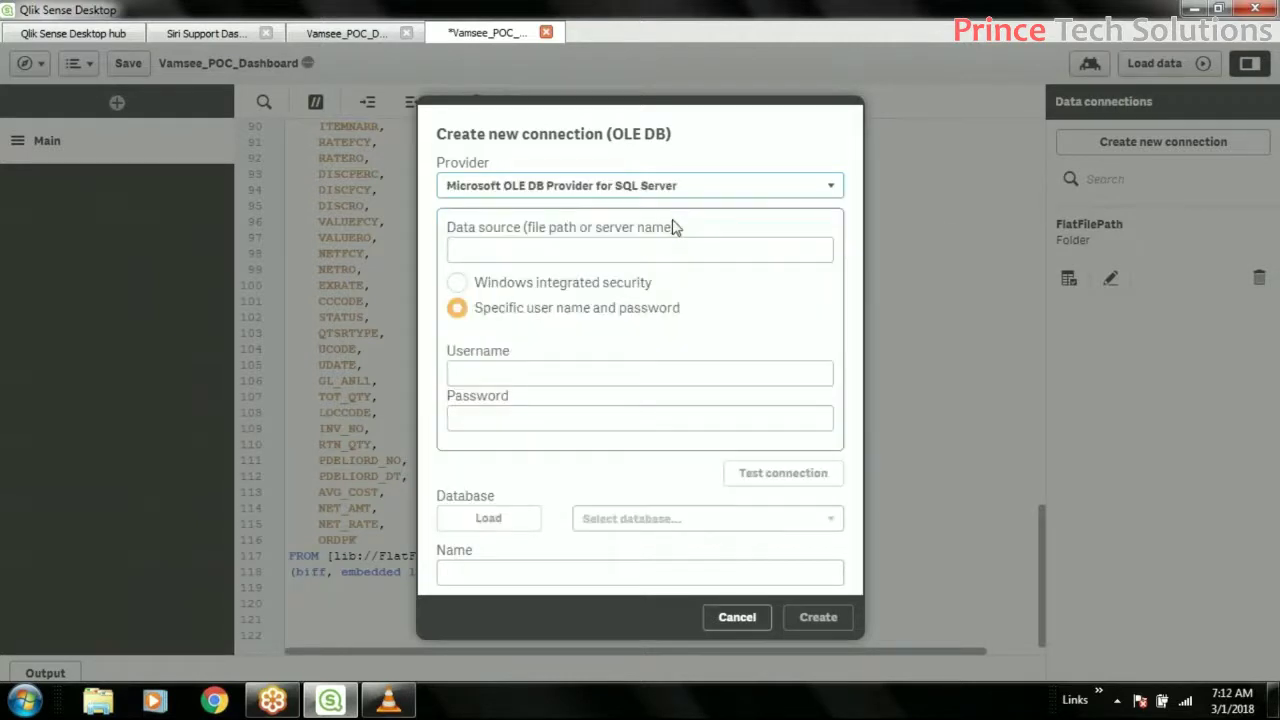
left_click(553, 250)
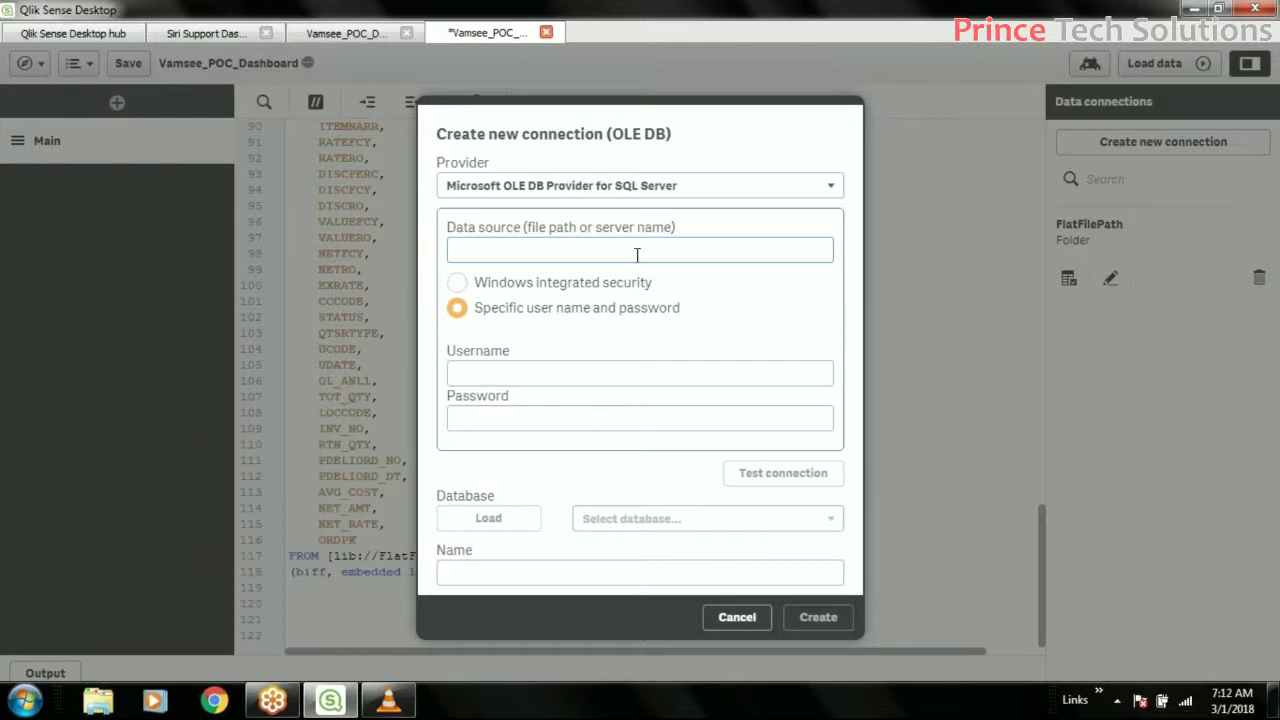
left_click(25, 700)
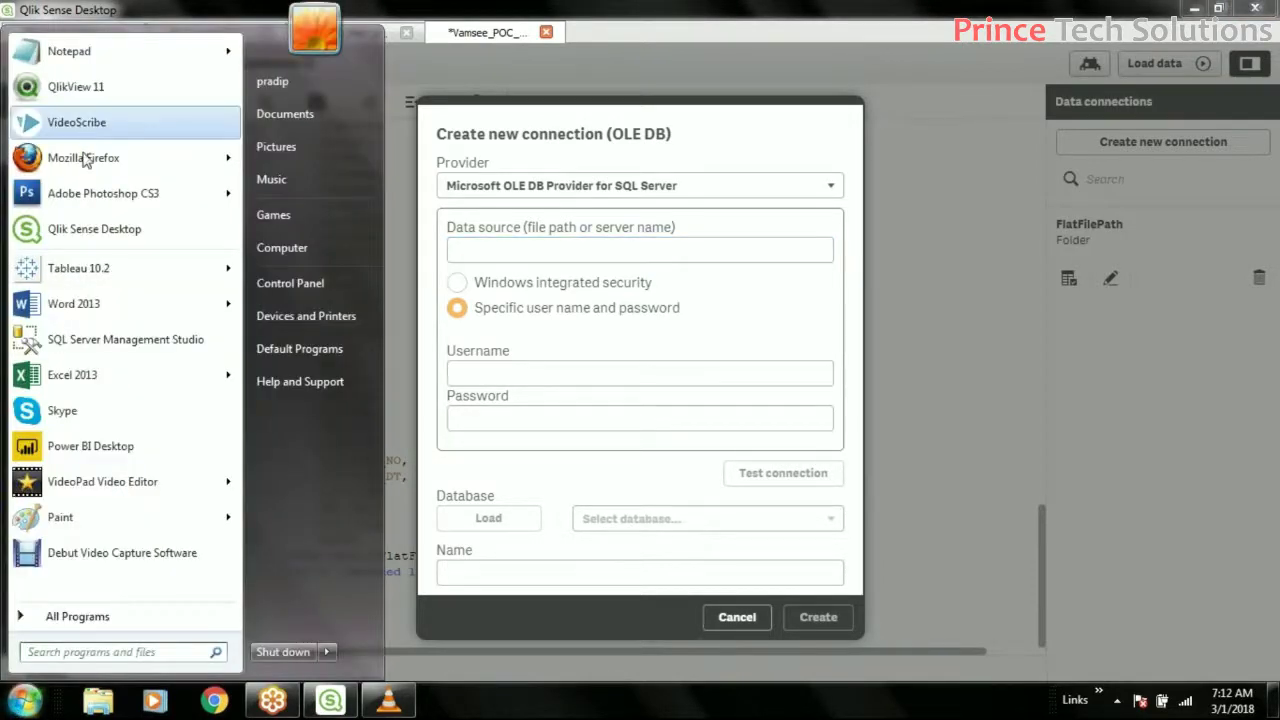
Launch SQL Server Management Studio and connect to localhost with the sa login and its password.
left_click(117, 345)
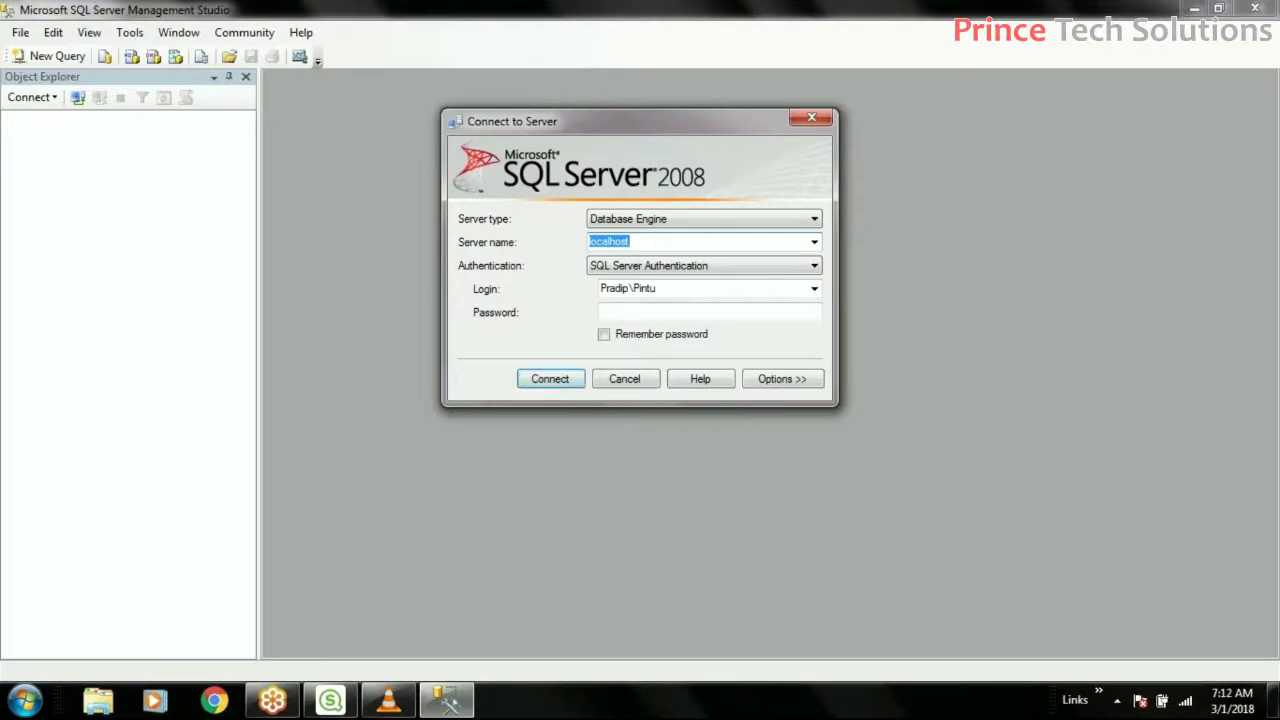
left_click(815, 290)
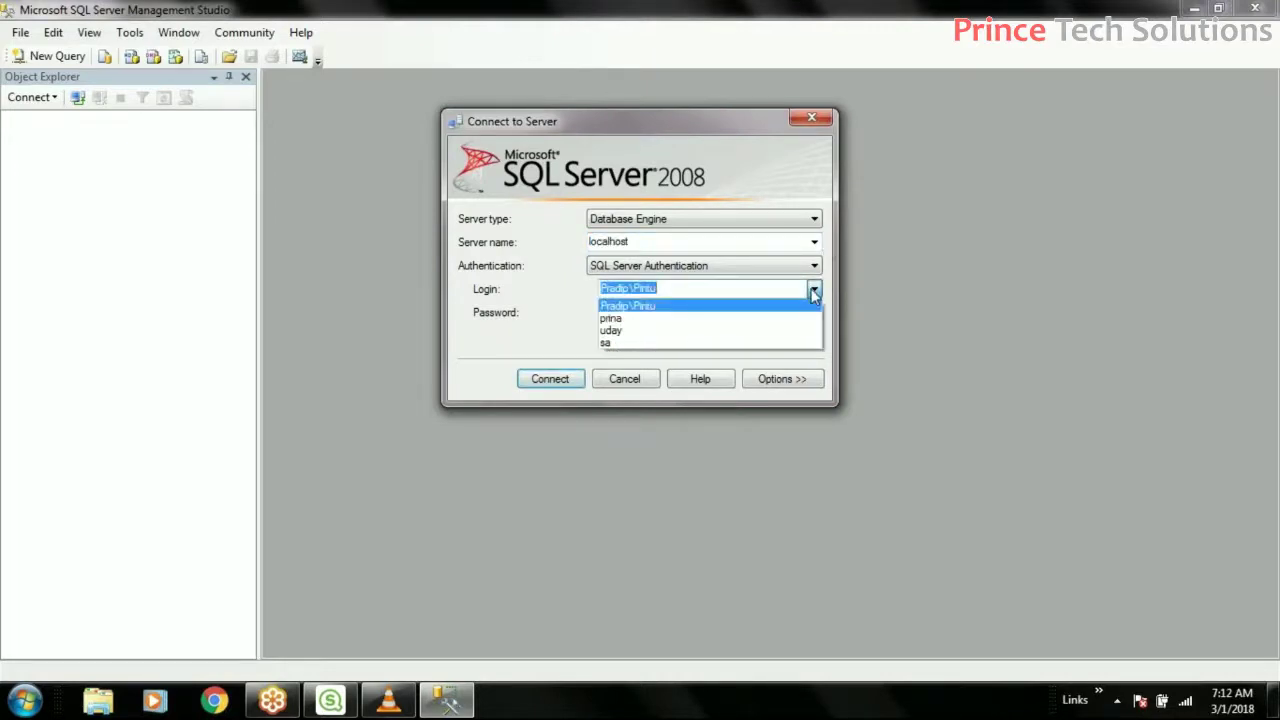
left_click(661, 356)
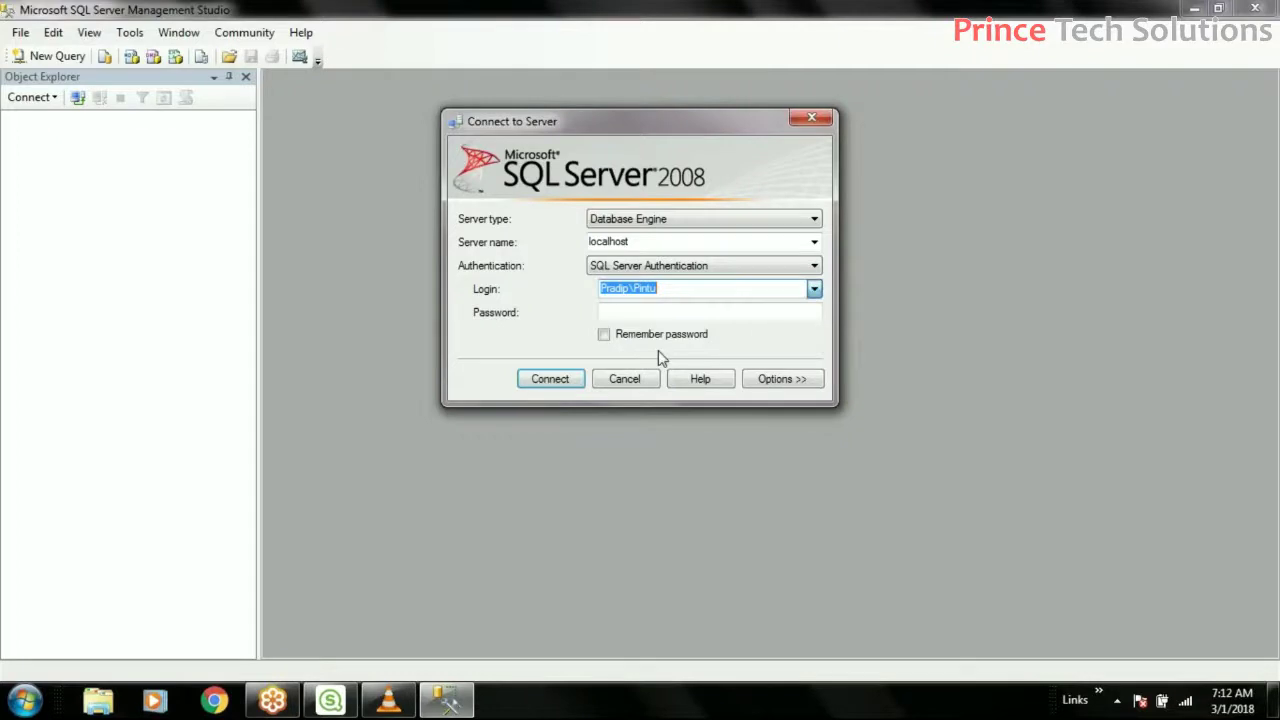
left_click(815, 289)
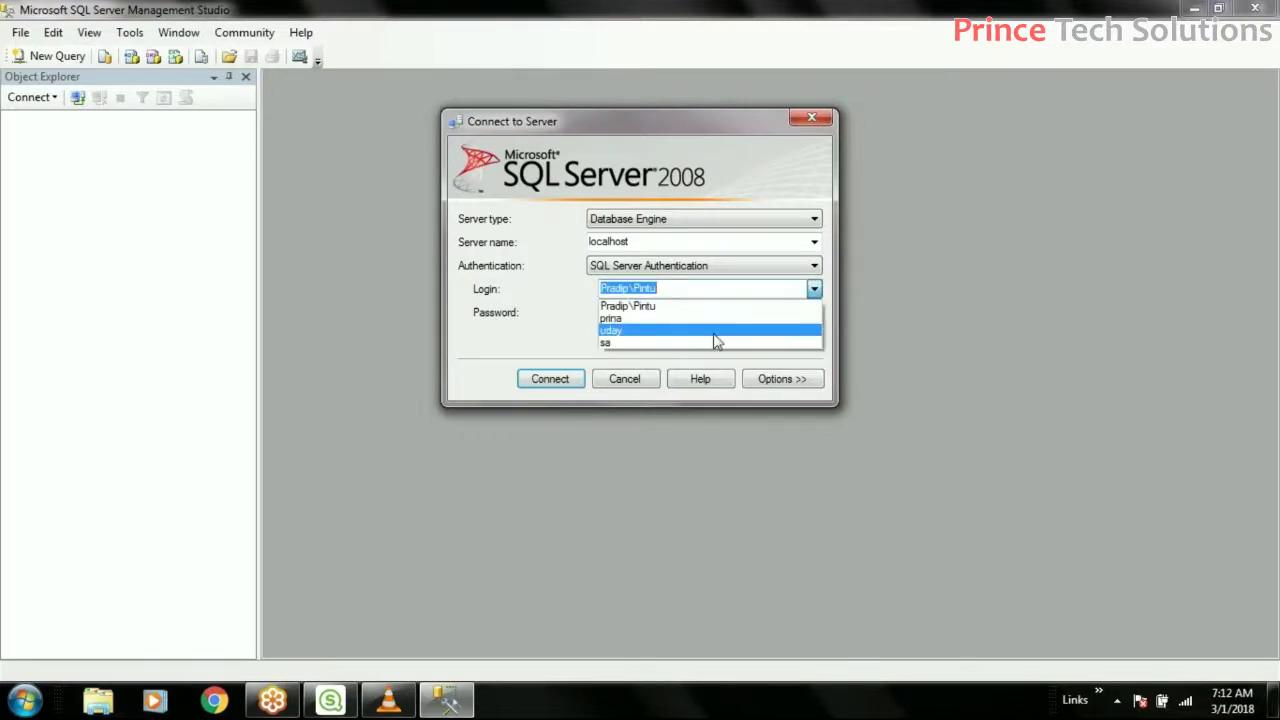
left_click(714, 343)
left_click(729, 314)
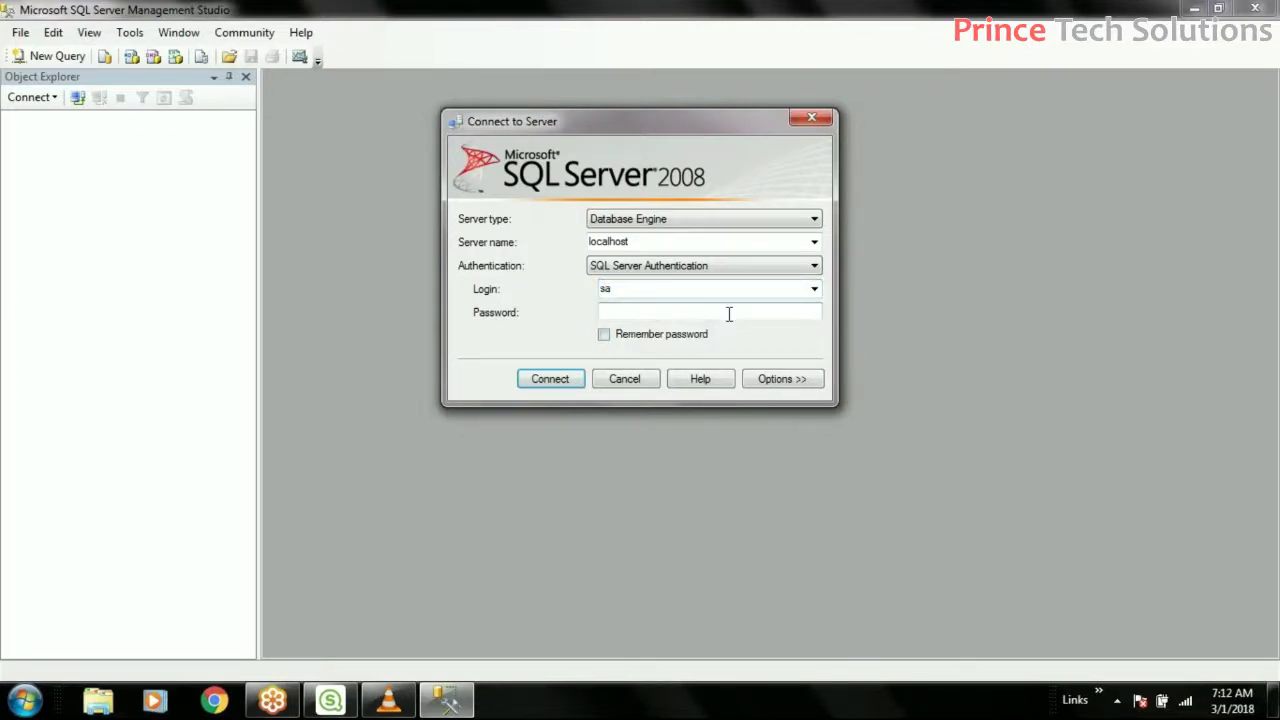
type("********")
key("Return")
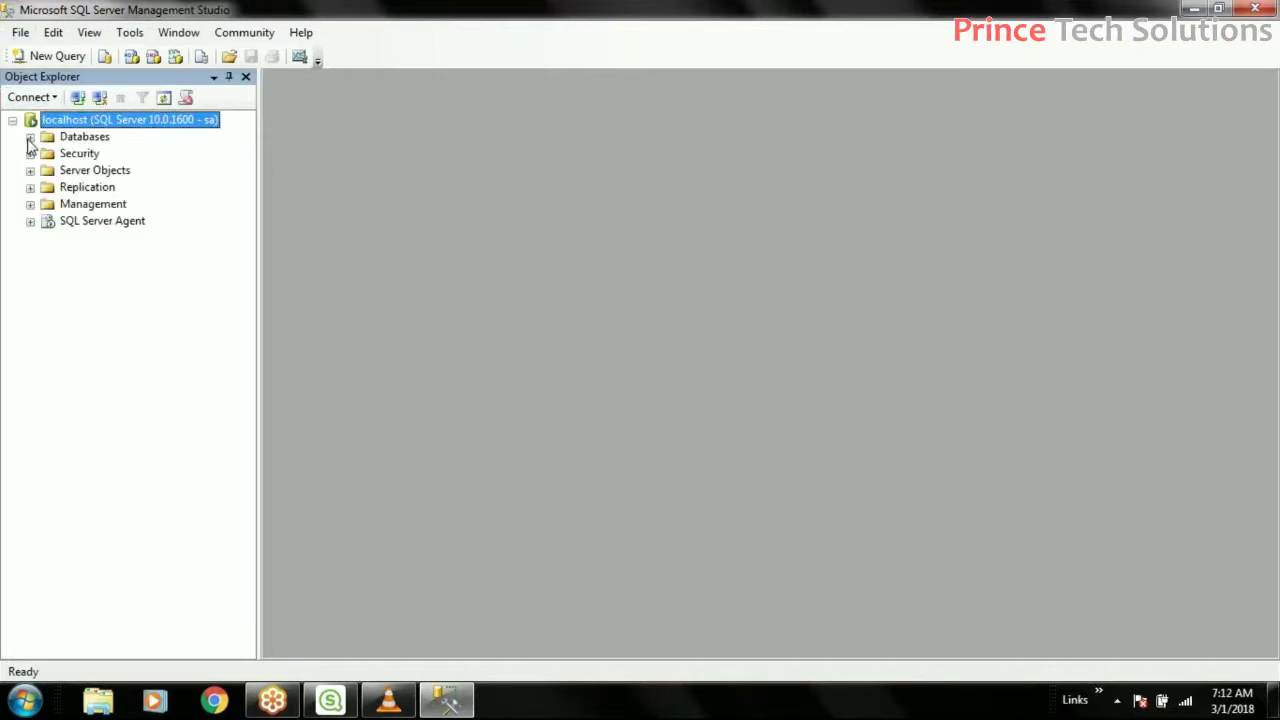
Expand Databases > ProductDB > Tables to reveal tblCustomerMaster, tblProductMaster and tblTransaction.
left_click(30, 137)
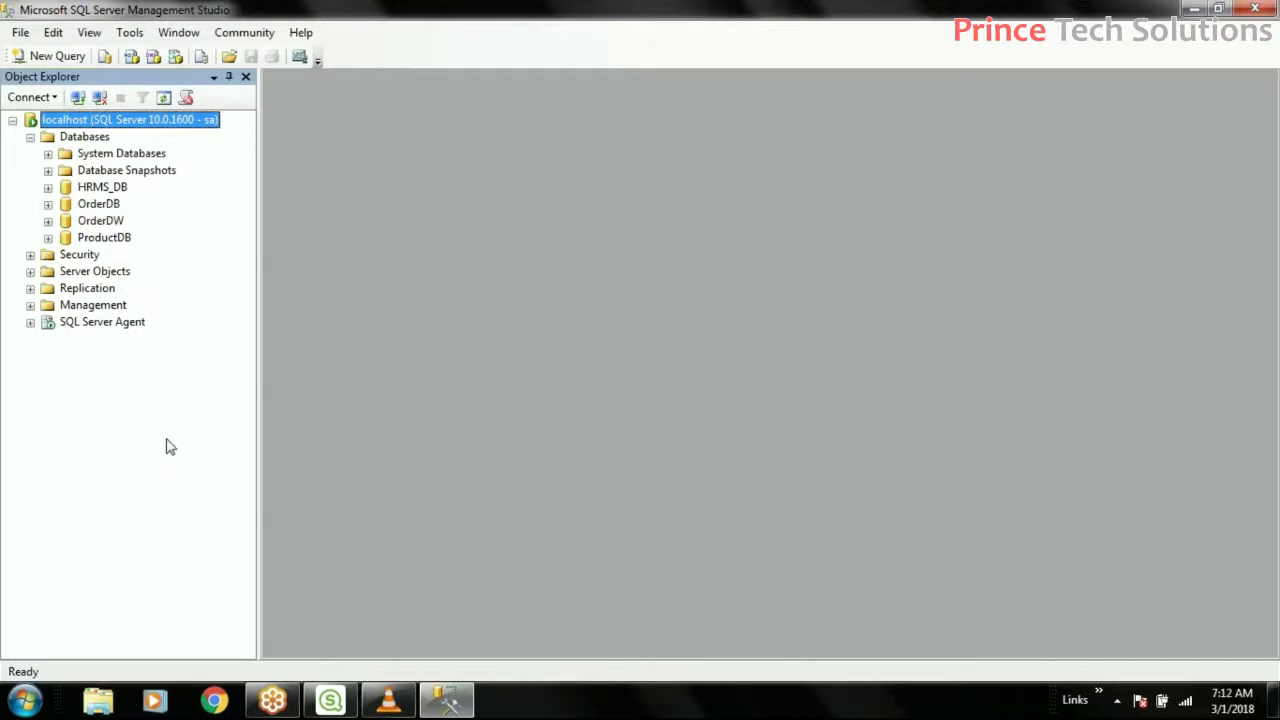
left_click(48, 238)
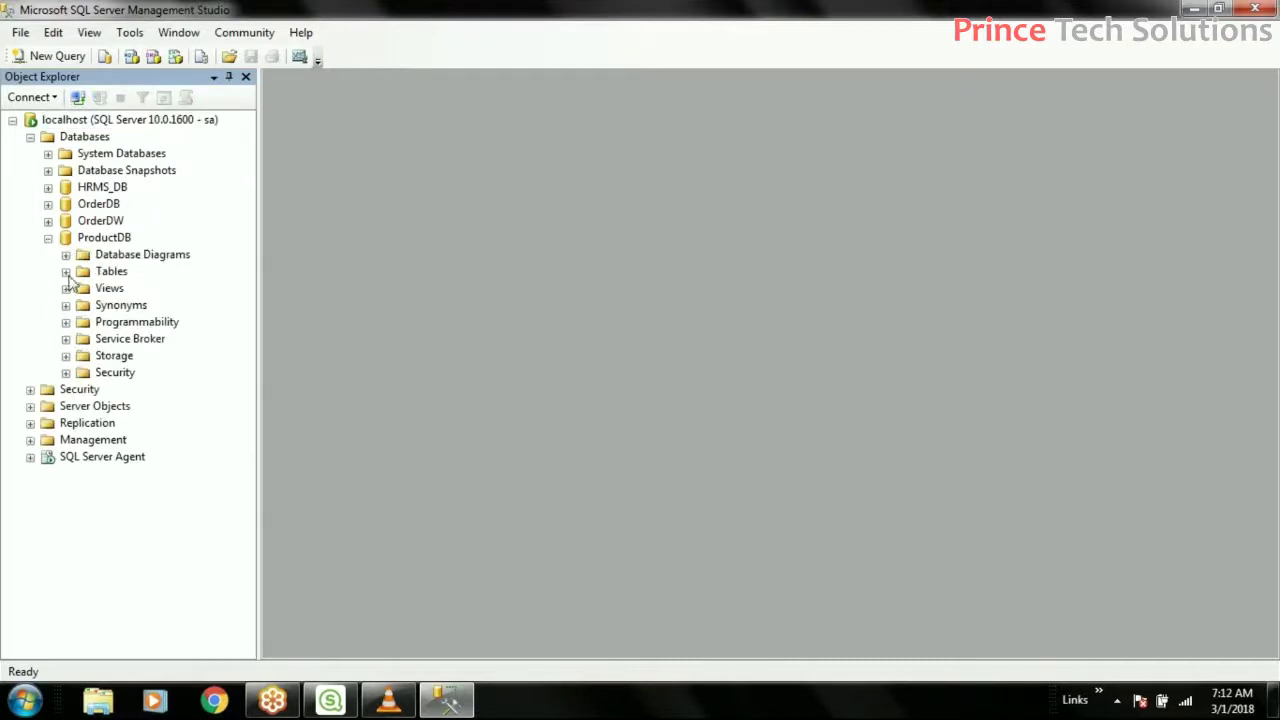
left_click(66, 272)
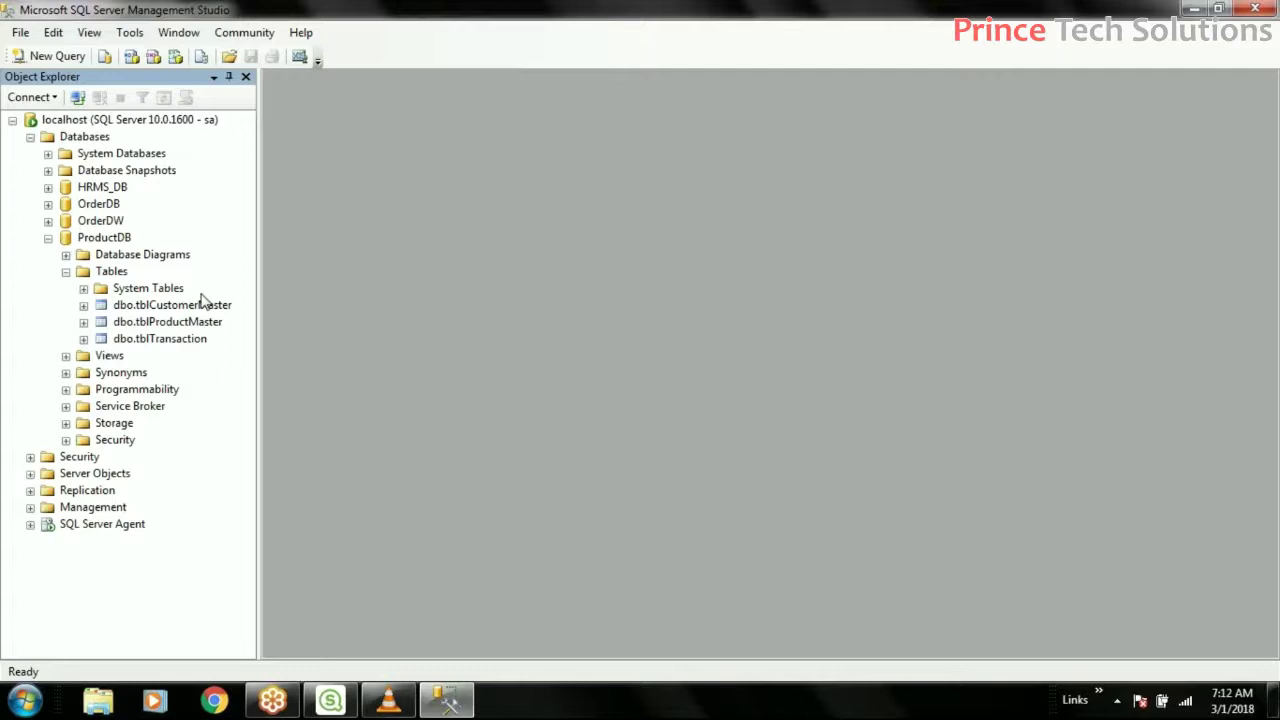
left_click(166, 338)
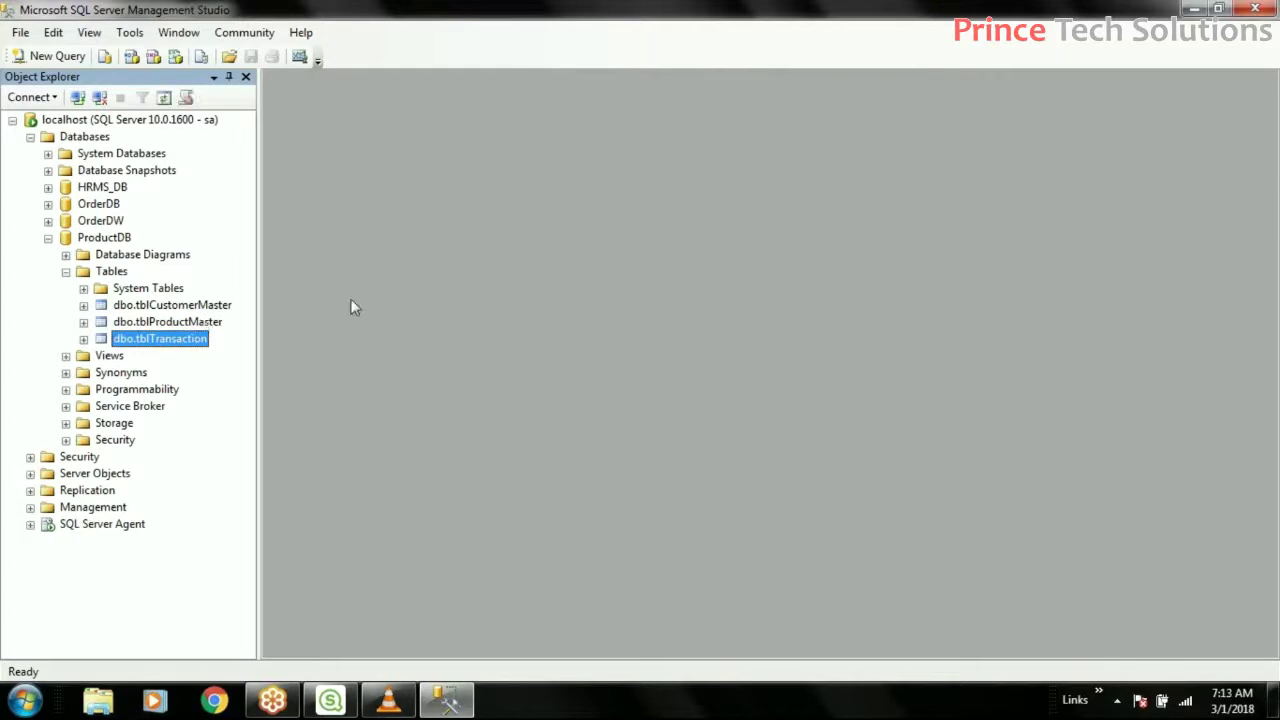
Enter data source localhost with the sa credentials, test the connection, and choose the ProductDB database.
mouse_move(345, 703)
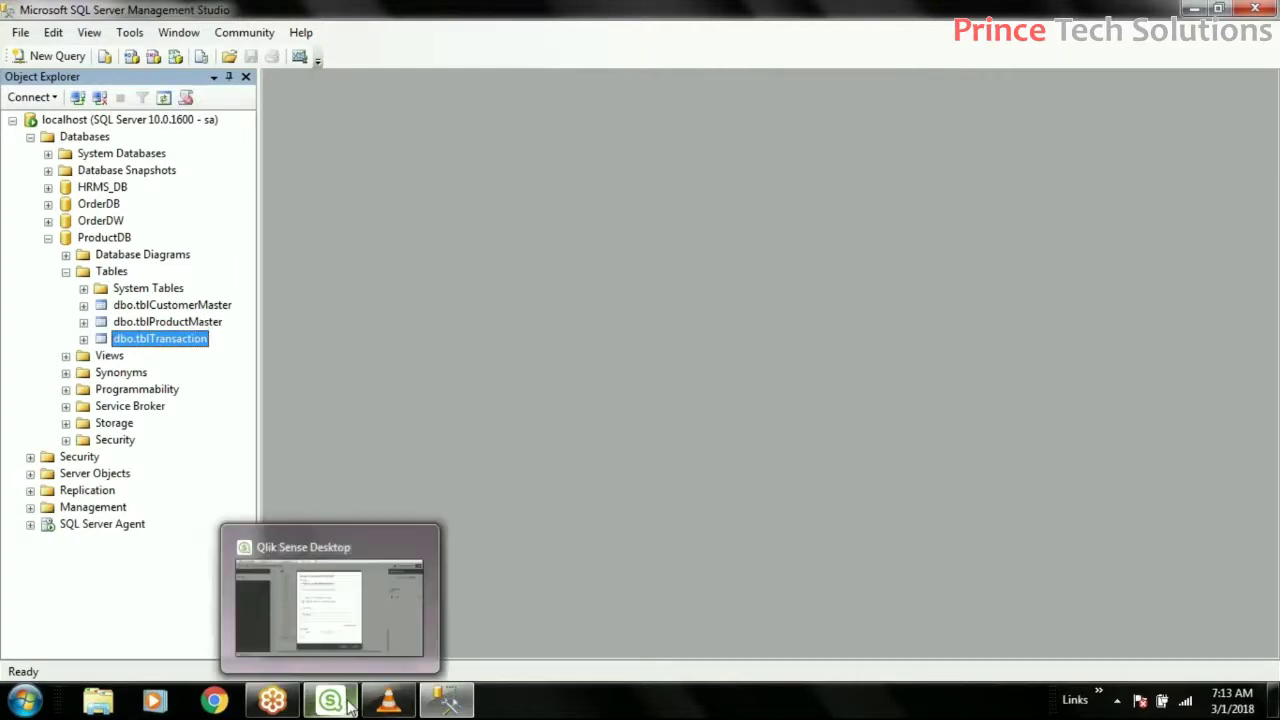
left_click(347, 703)
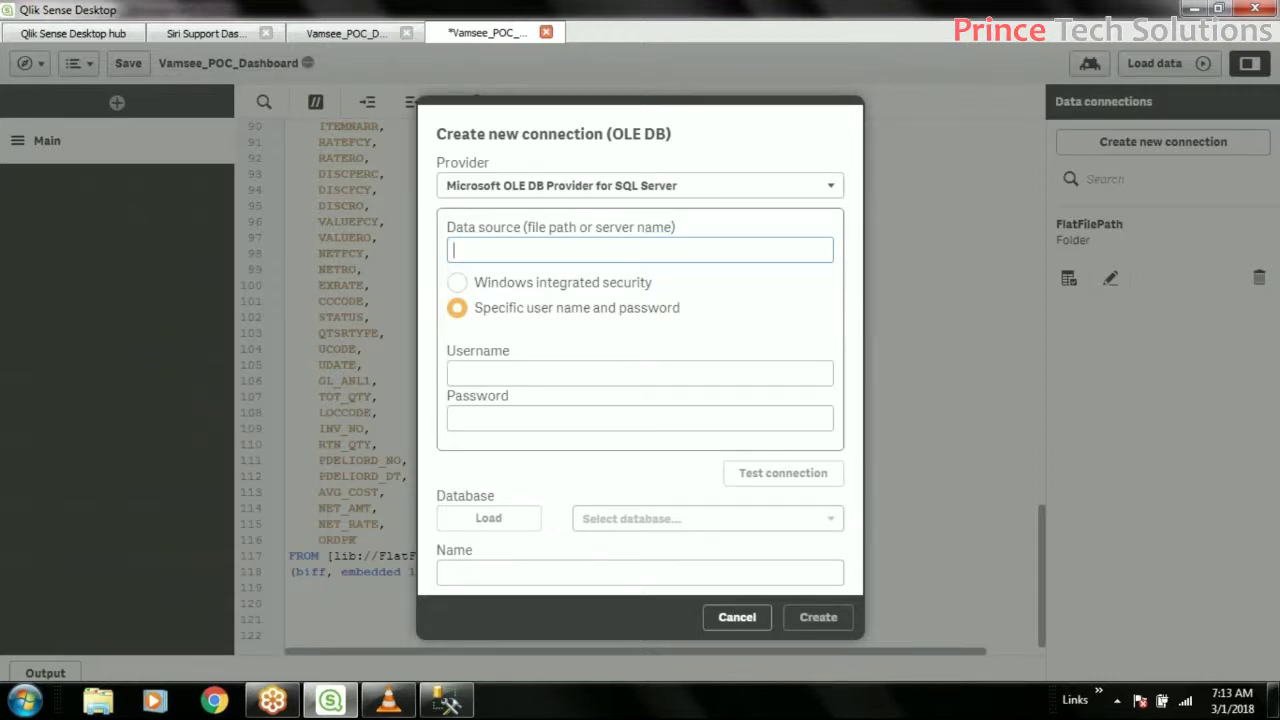
type("loc")
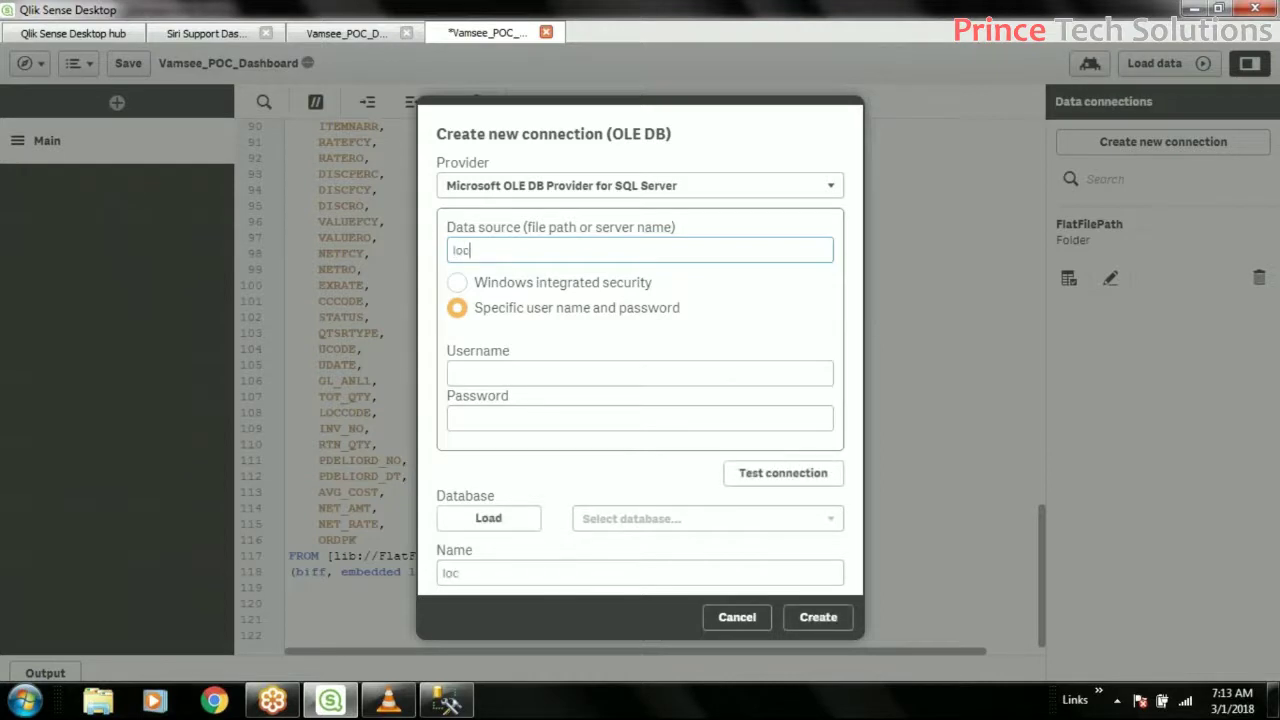
type("alhost")
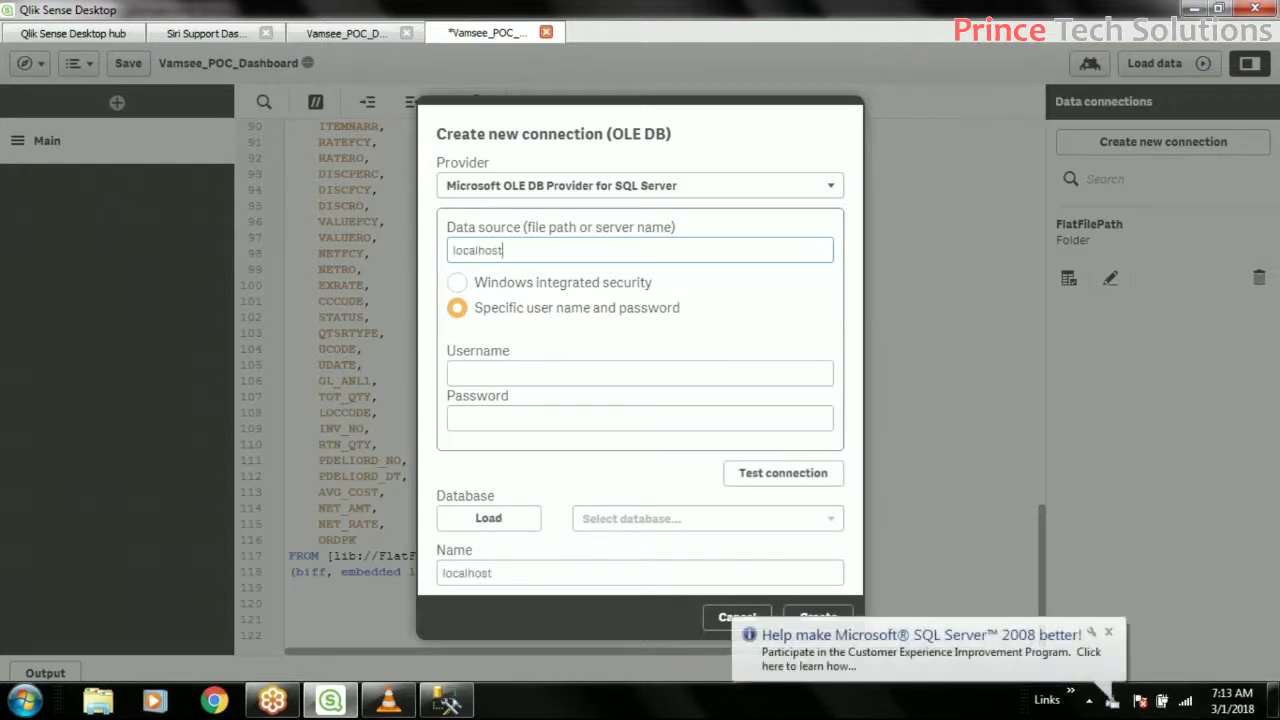
left_click(614, 370)
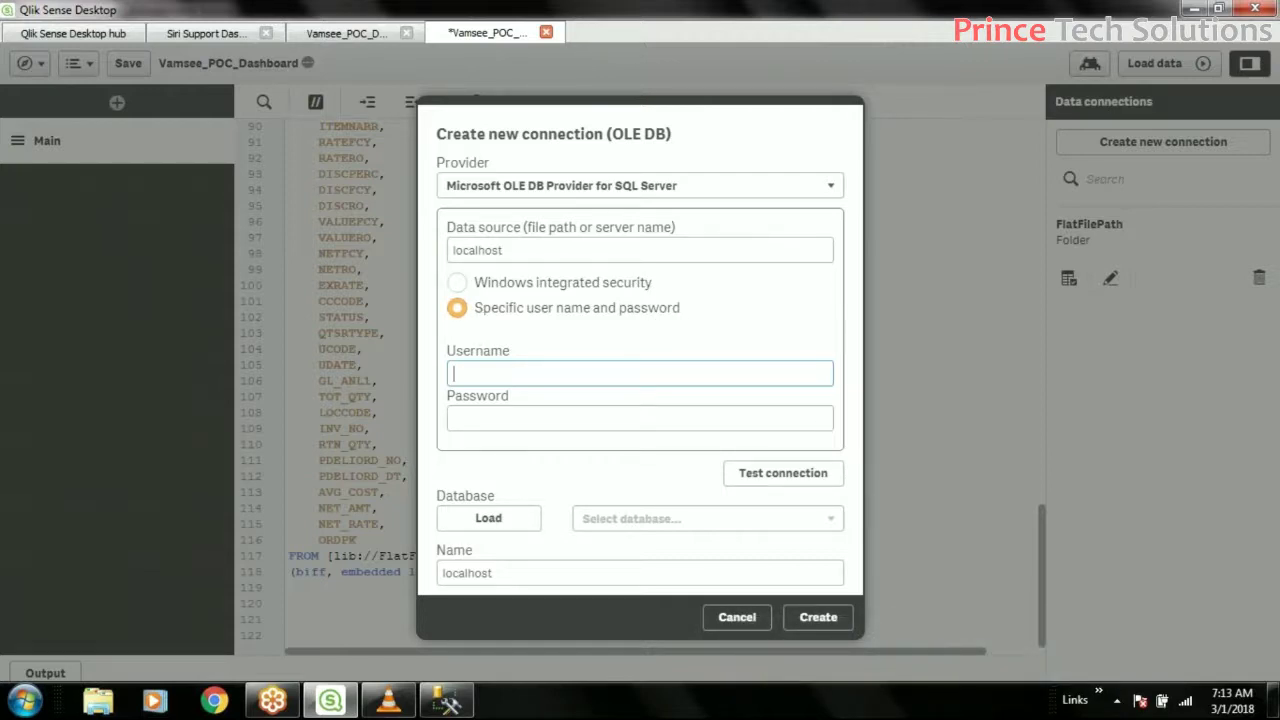
type("sa")
key("Tab")
type("password")
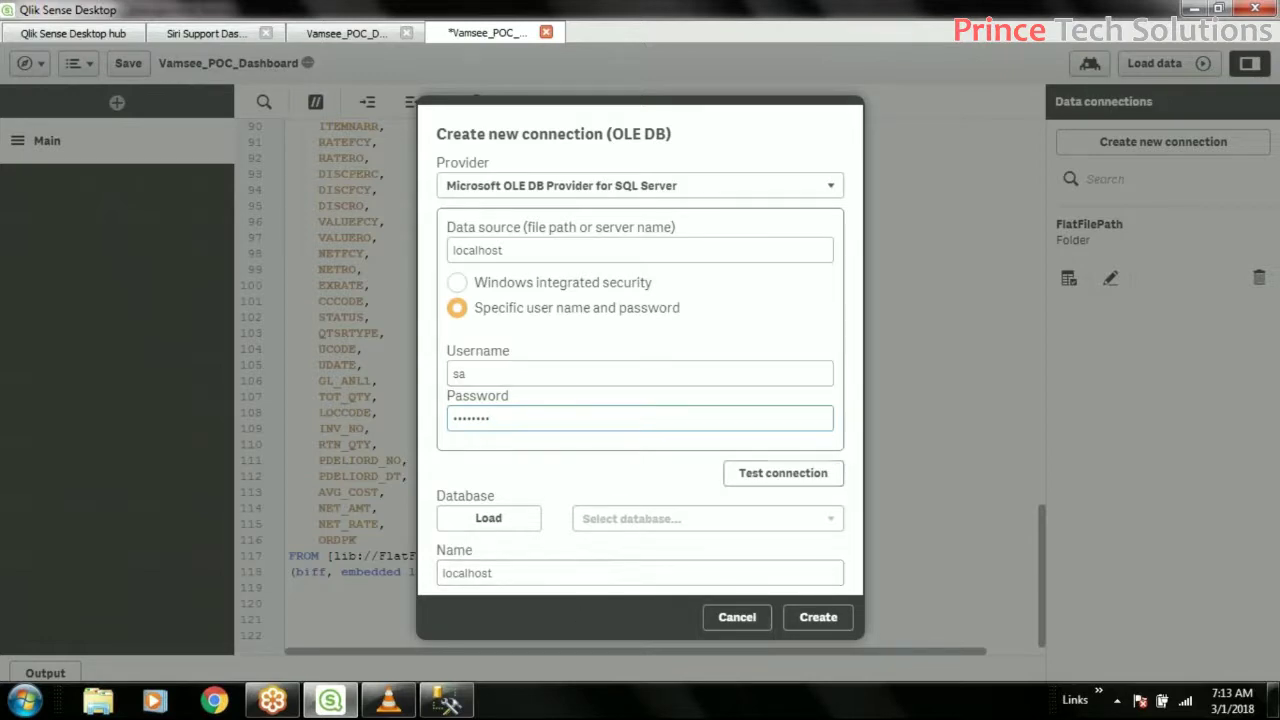
left_click(790, 476)
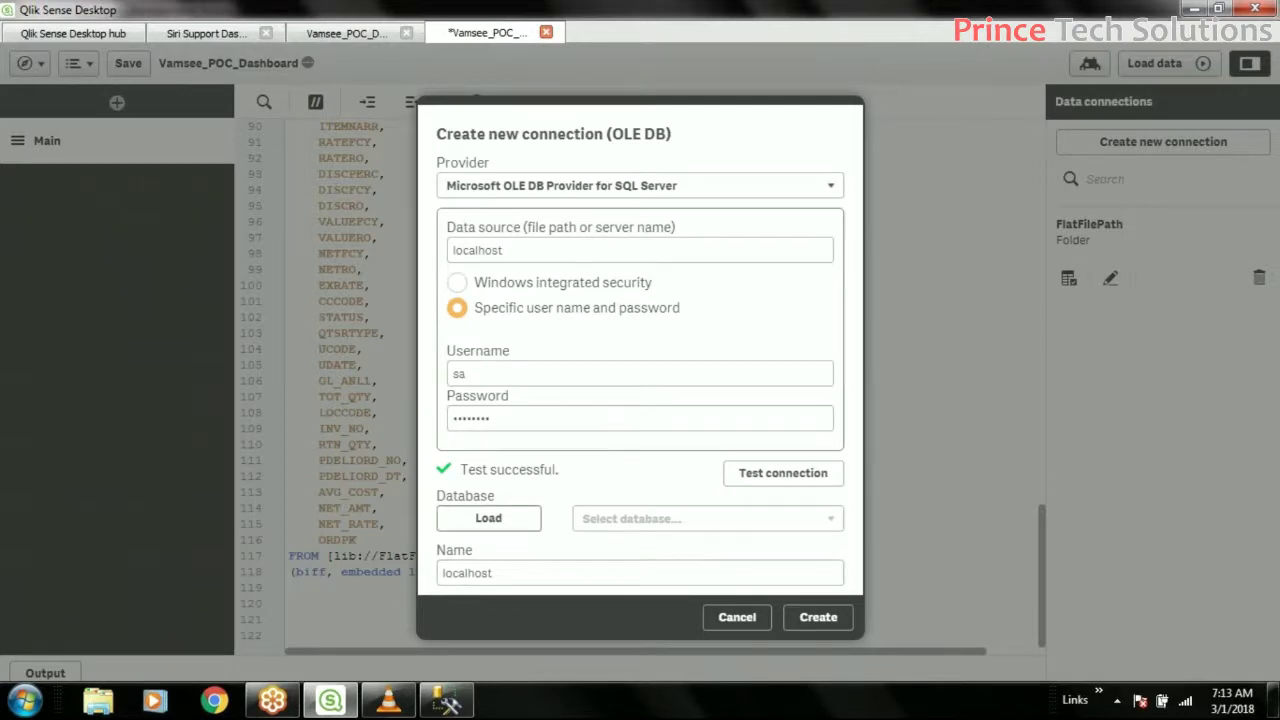
left_click(488, 518)
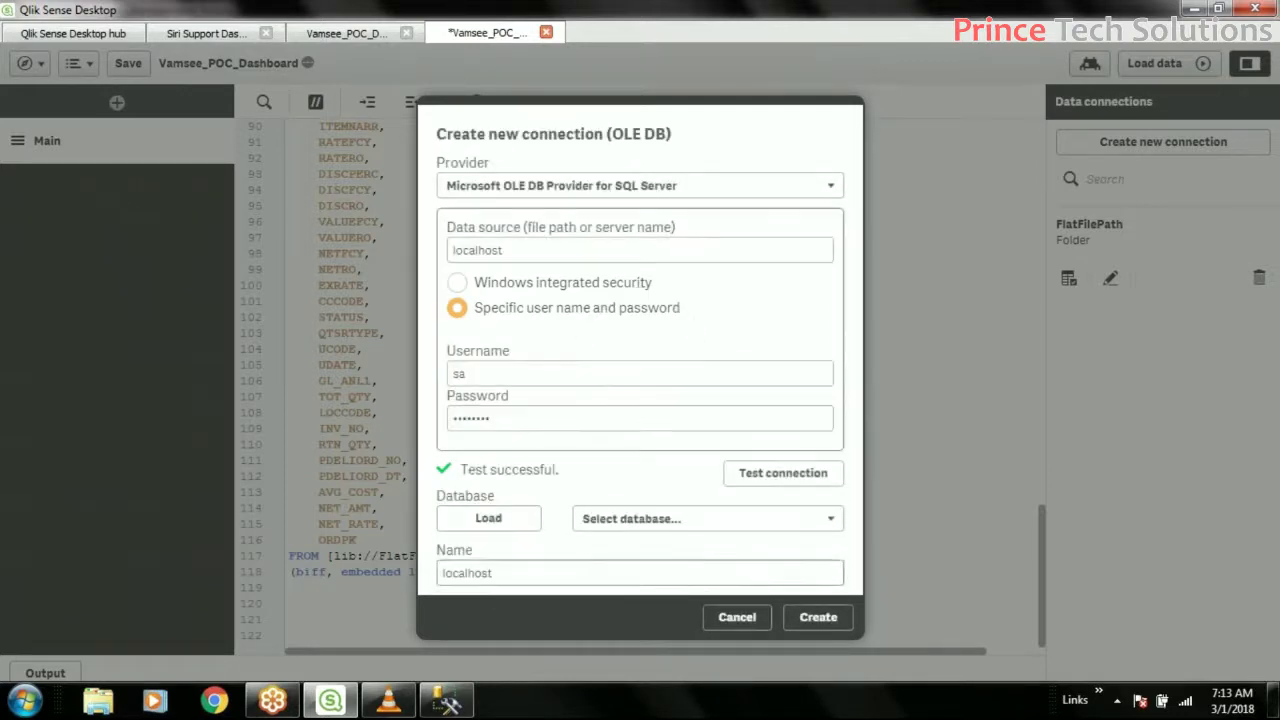
left_click(830, 520)
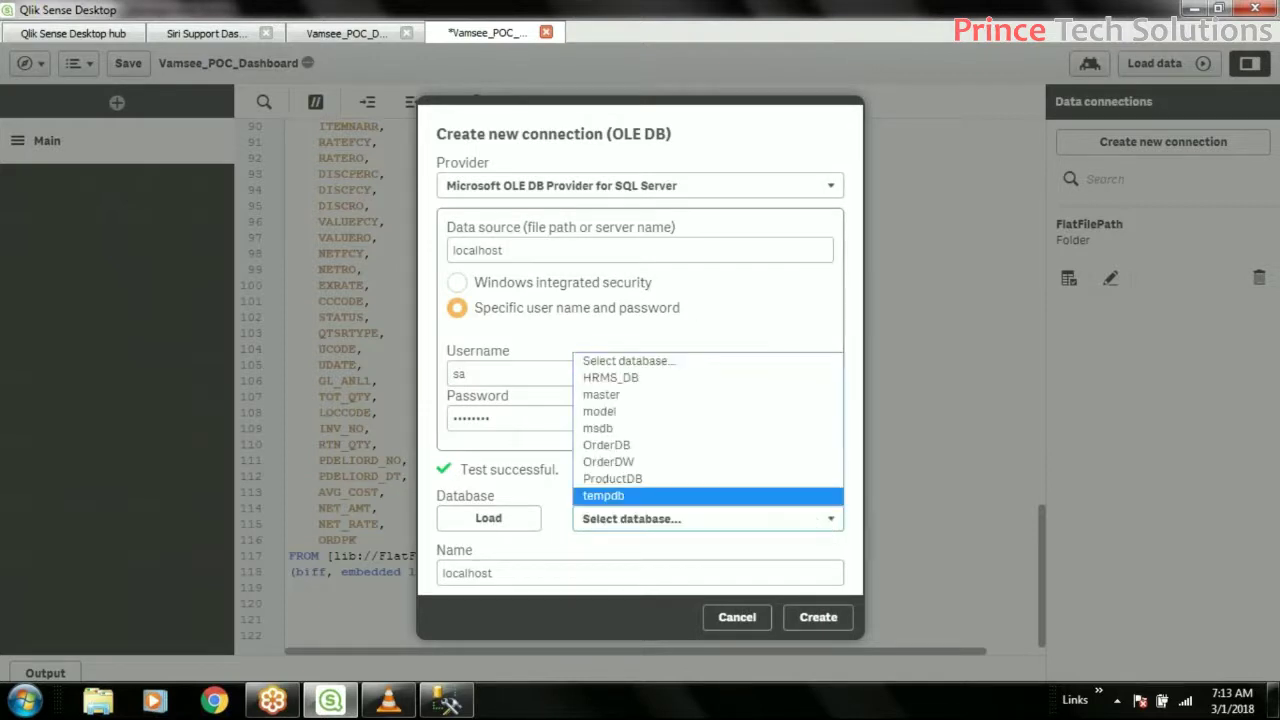
left_click(743, 482)
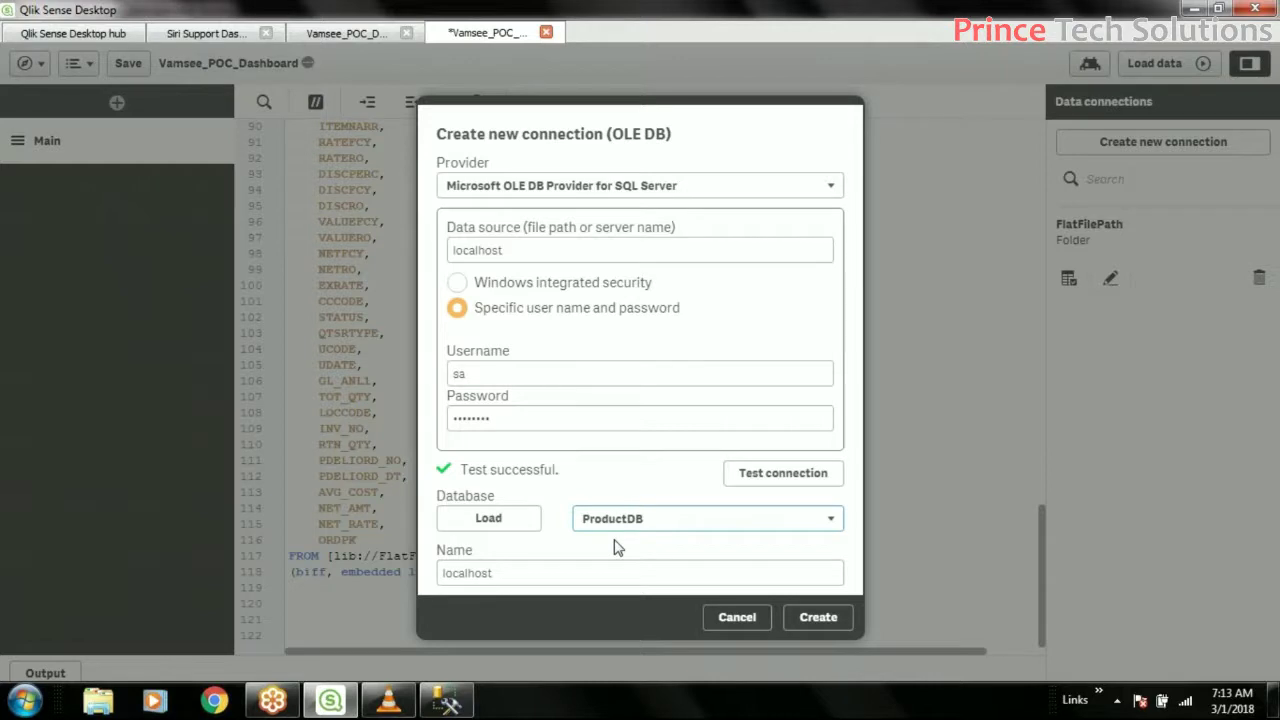
Name the connection LocalSQLServer, create it, and open its table selection.
left_click(551, 572)
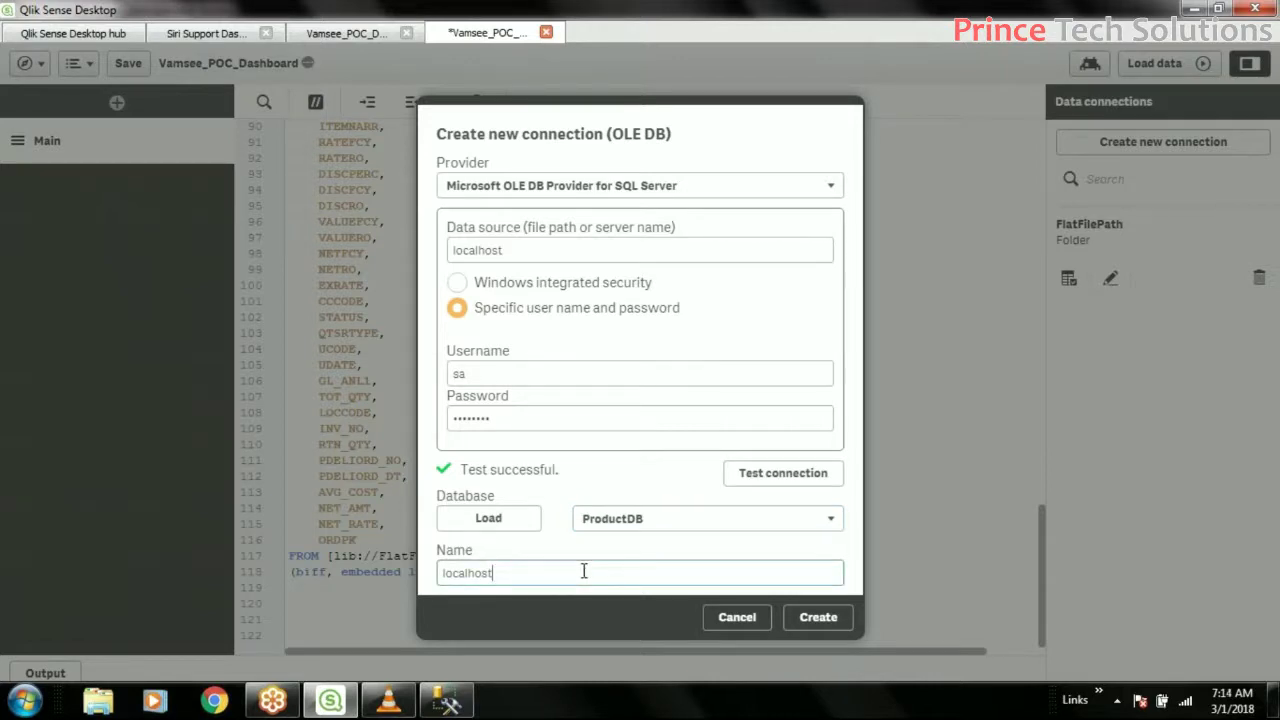
double_click(584, 571)
type("Local SQL Server")
left_click(476, 573)
key("BackSpace")
left_click(496, 573)
key("BackSpace")
left_click(817, 618)
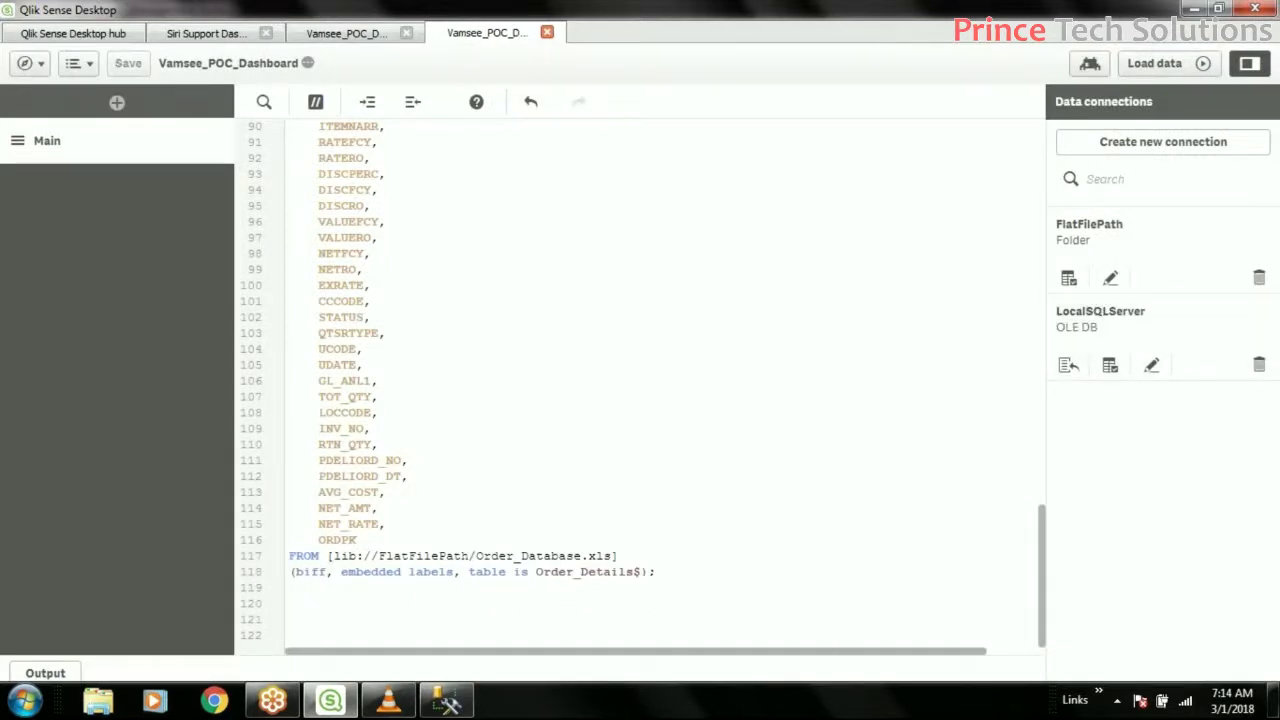
left_click(1110, 365)
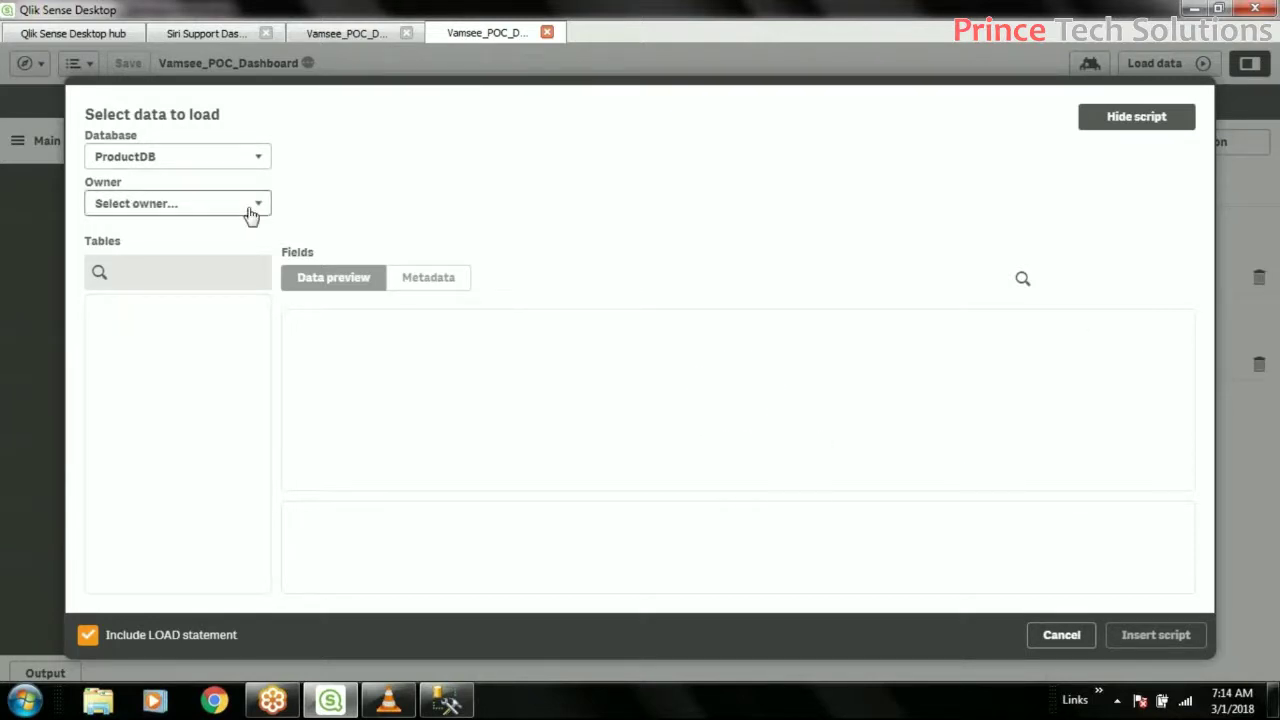
Under owner dbo, select tblCustomerMaster, tblProductMaster and tblTransaction and insert their load script.
left_click(262, 207)
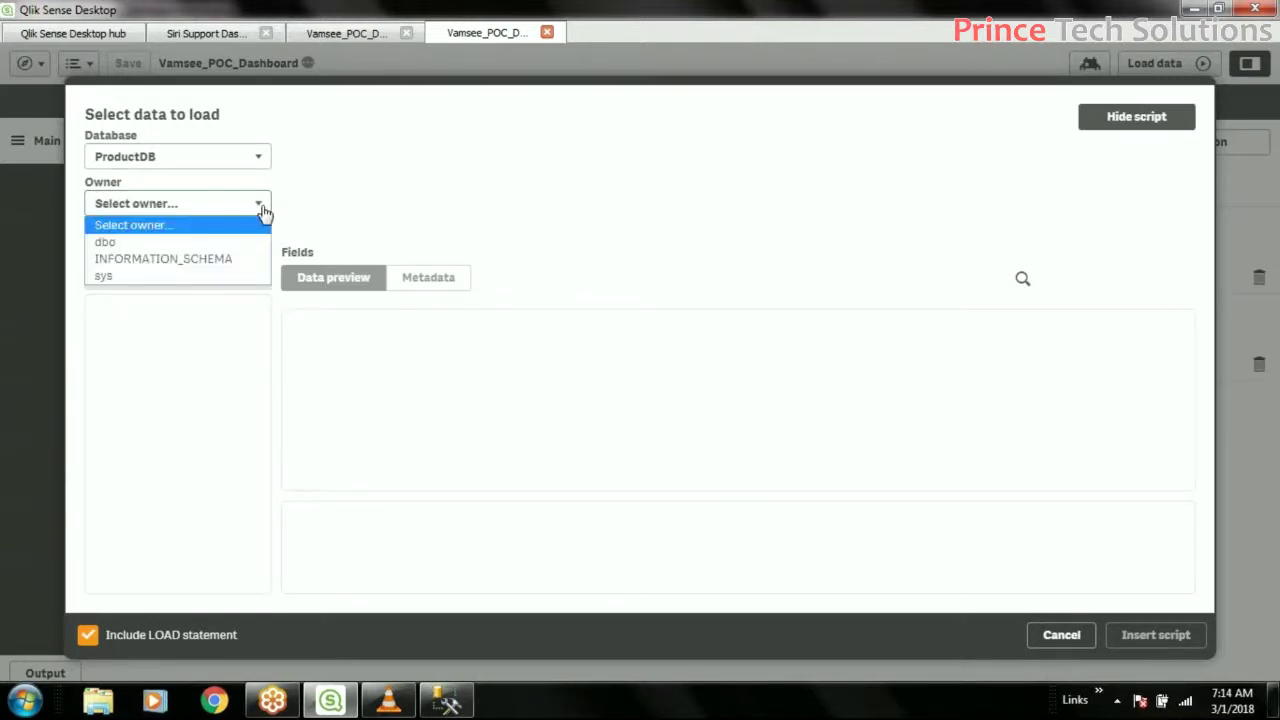
left_click(127, 244)
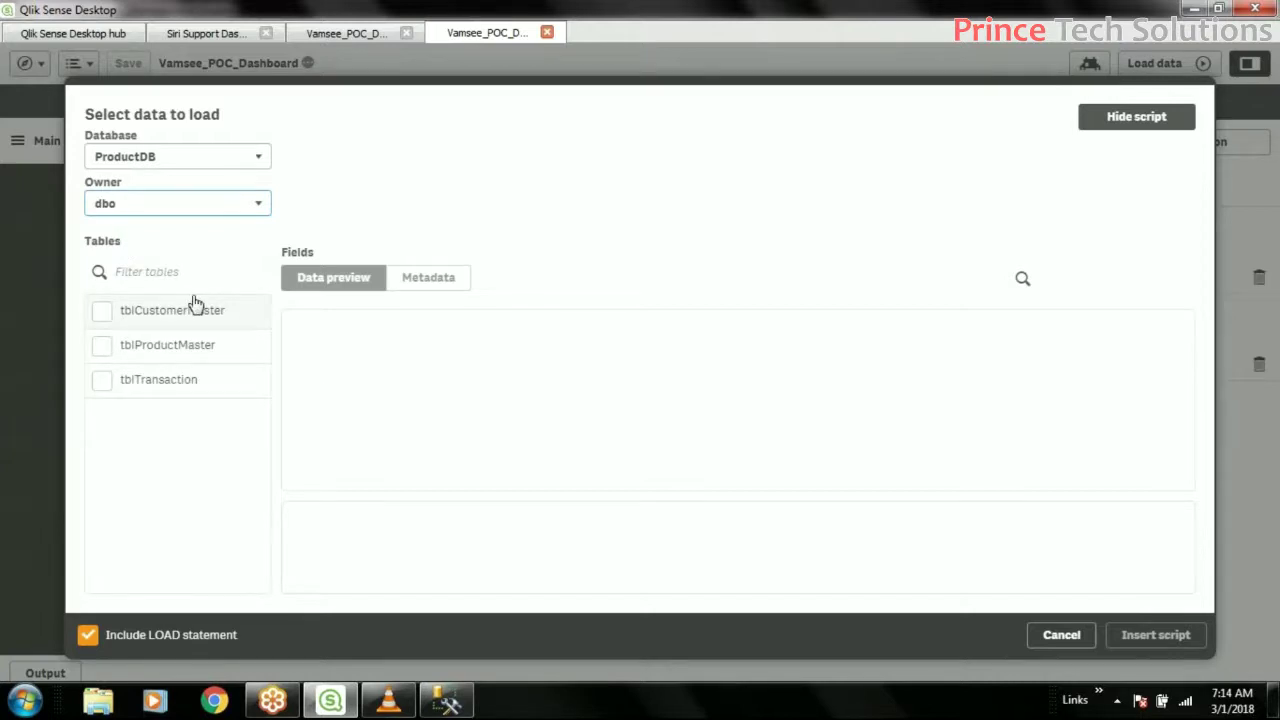
left_click(103, 314)
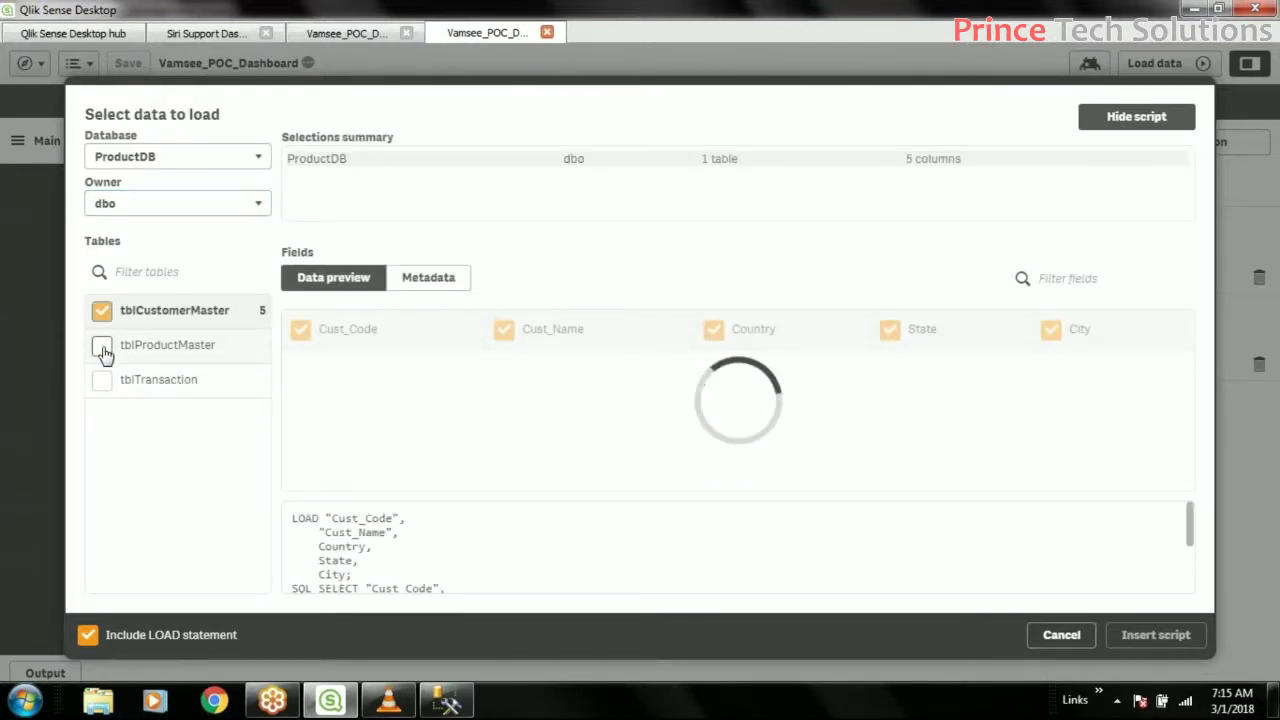
left_click(102, 347)
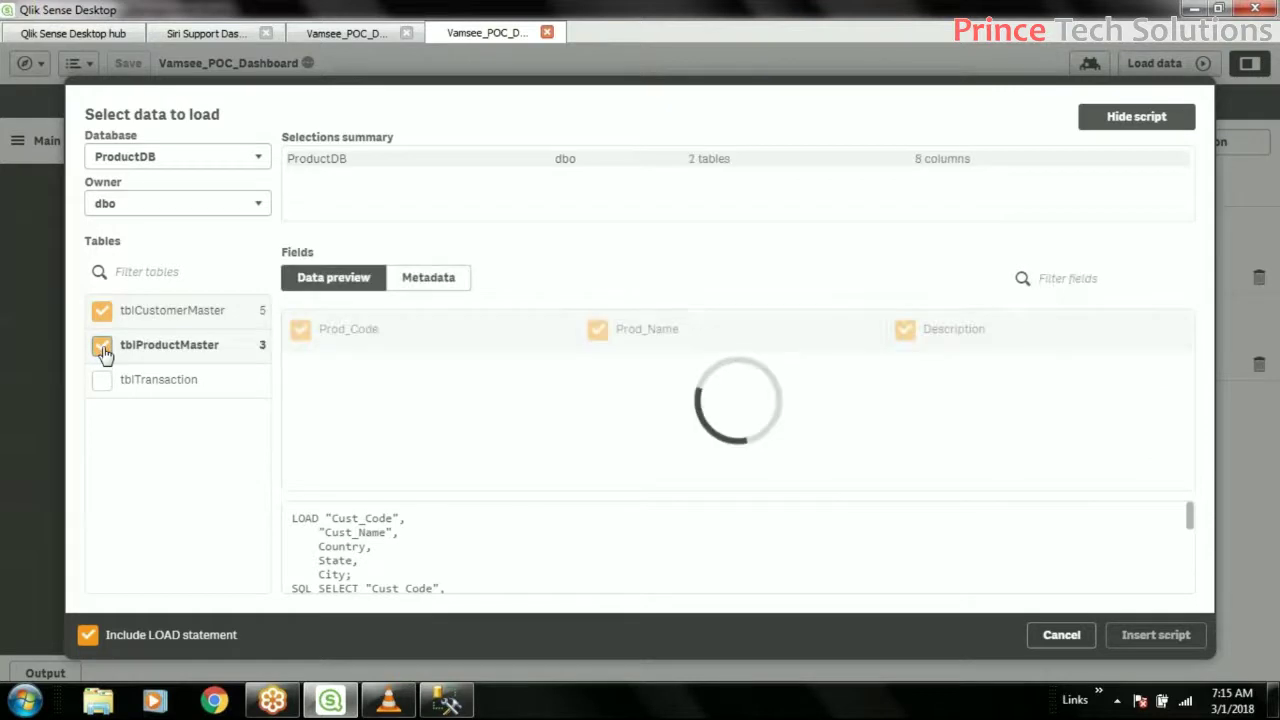
left_click(104, 384)
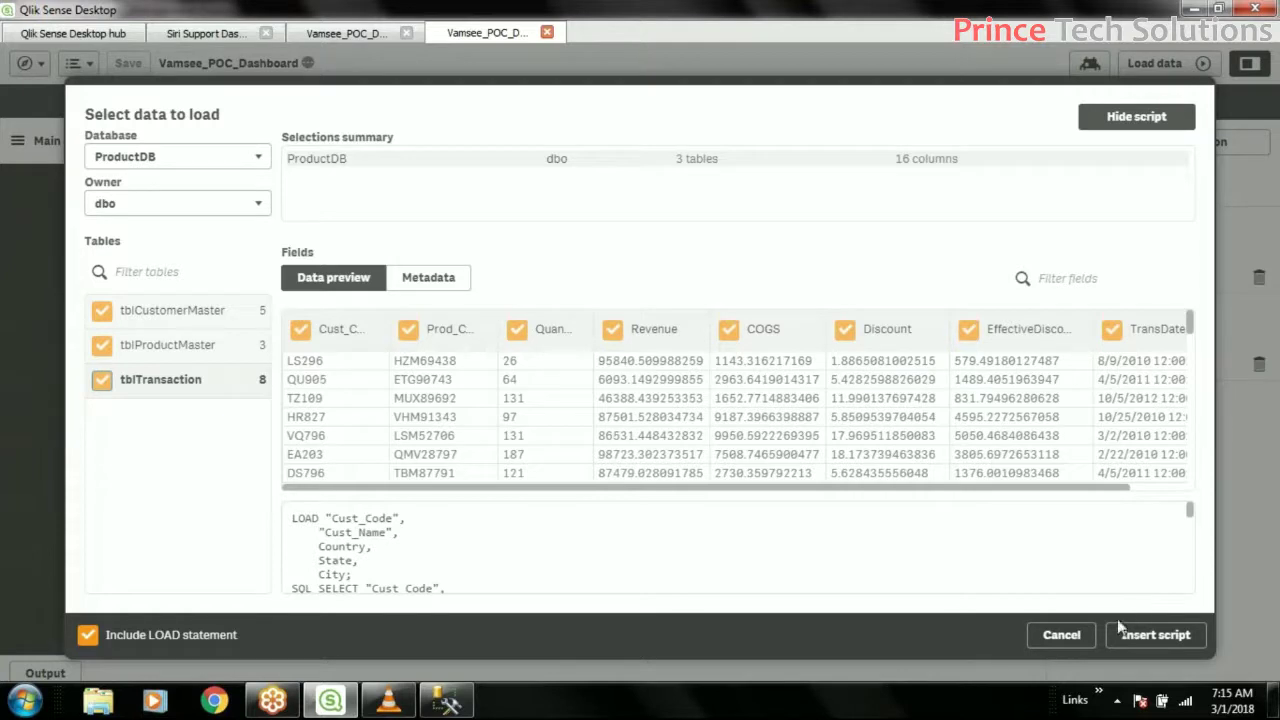
mouse_move(1190, 511)
left_mouse_down()
mouse_move(1195, 600)
mouse_move(1196, 498)
left_mouse_up()
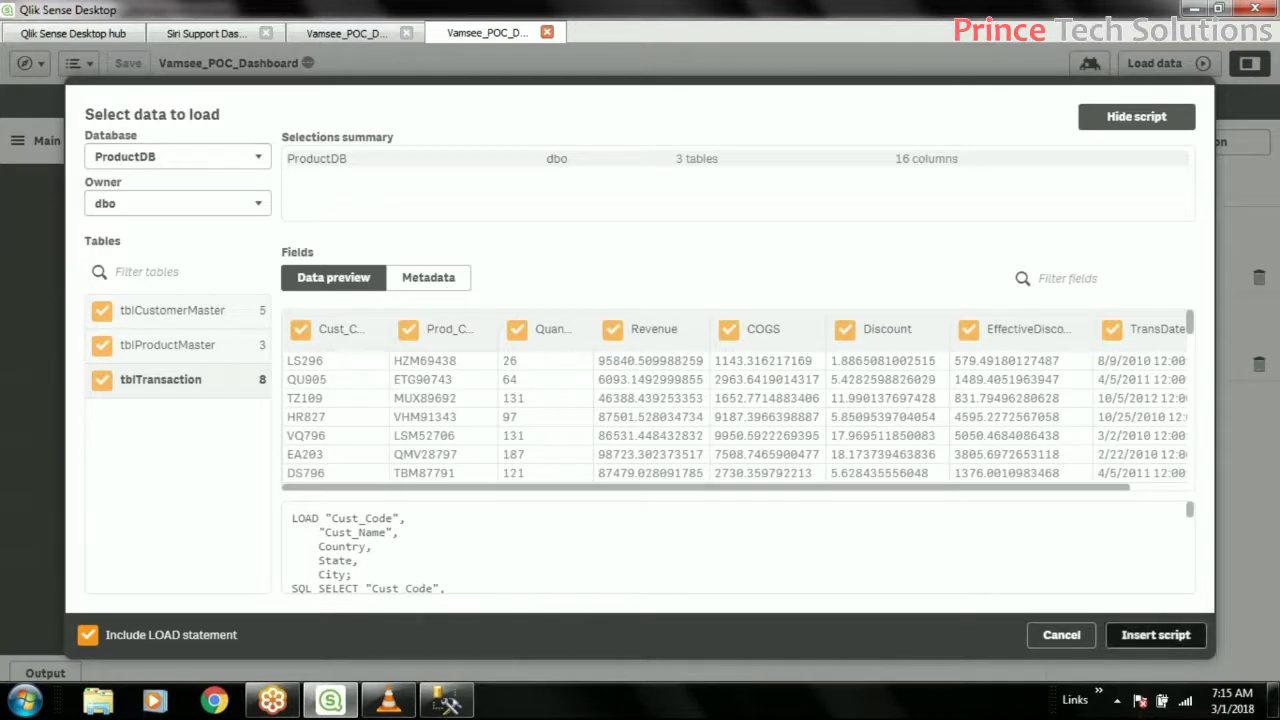
left_click(1155, 634)
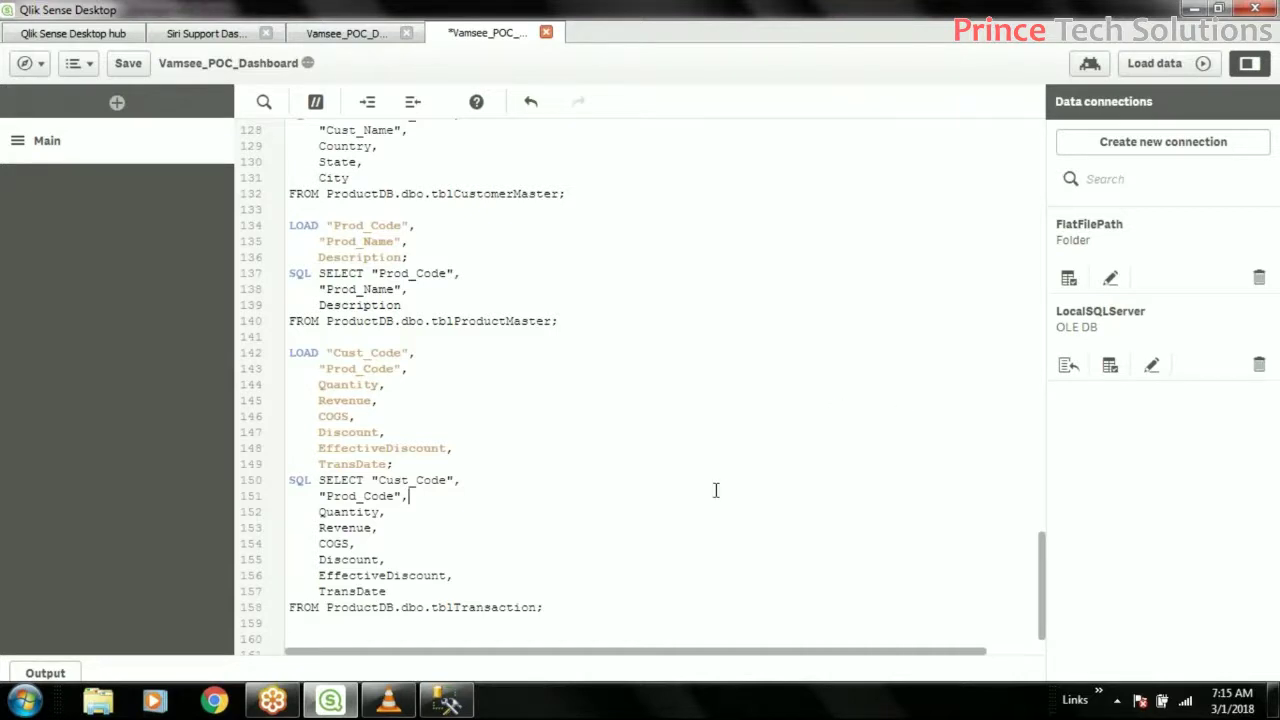
Insert blank lines between the Excel load and LIB CONNECT TO 'LocalSQLServer'.
scroll(716, 490, "up", 8)
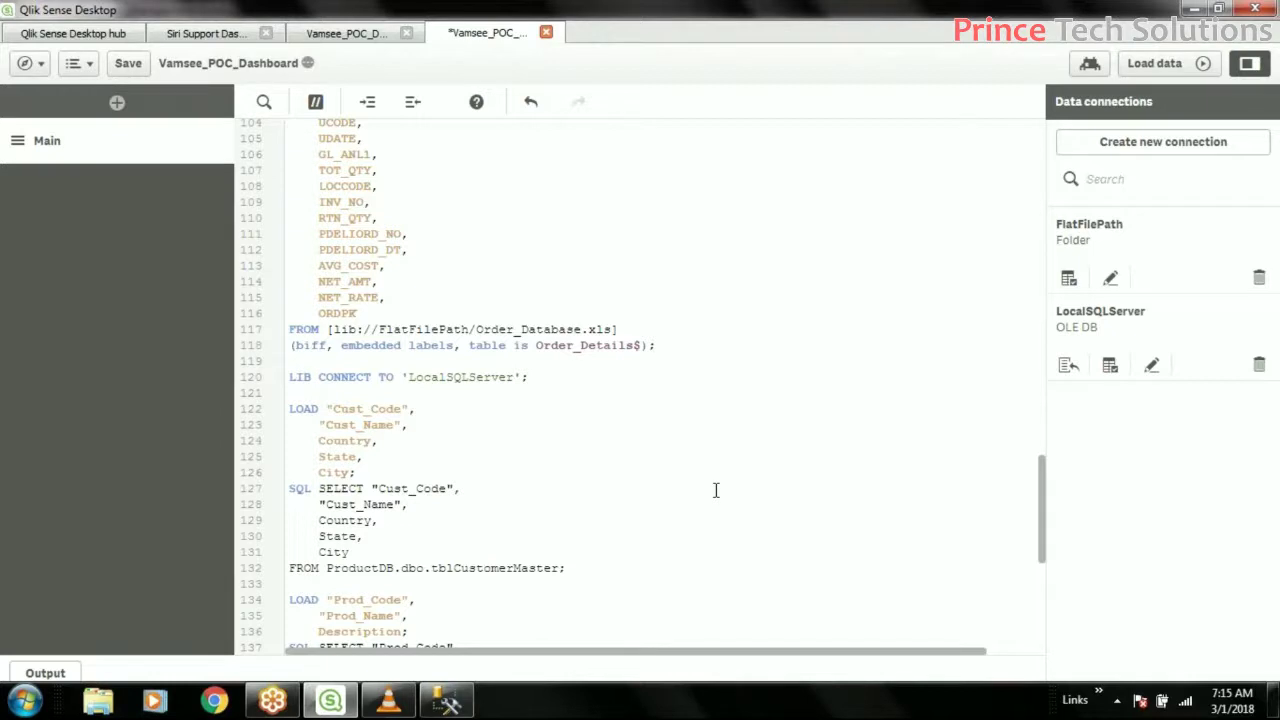
left_click(401, 369)
key("Return")
key("Return")
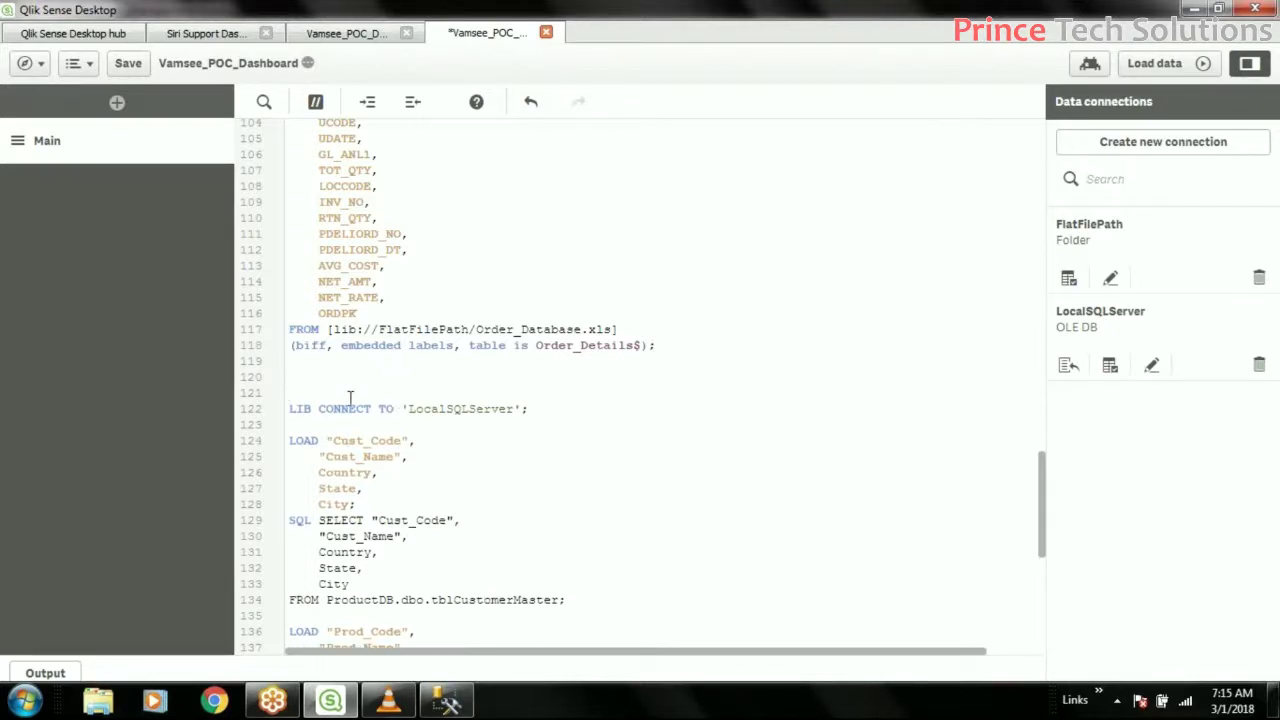
double_click(493, 409)
left_click(590, 412)
left_click(289, 414)
double_click(464, 409)
left_click(622, 405)
scroll(622, 405, "down", 2)
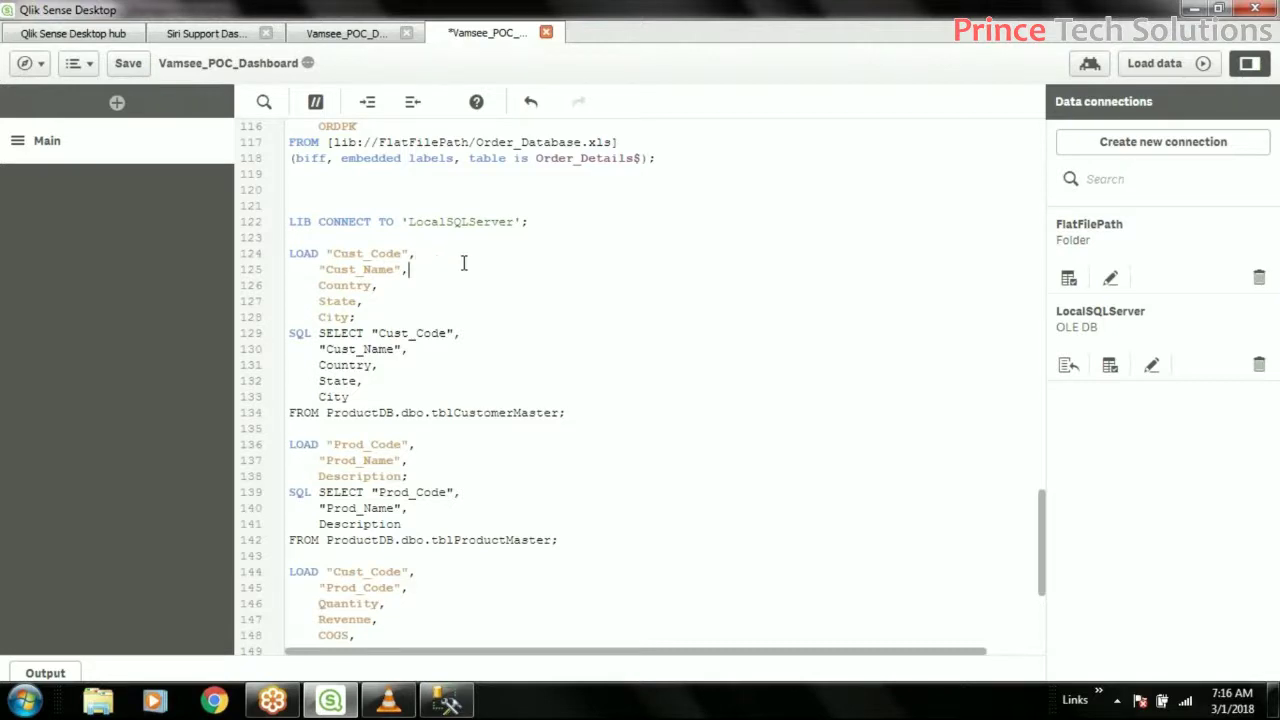
double_click(306, 222)
left_click(483, 260)
left_click(370, 242)
Add a blank line above the customer LOAD and reduce its query to SELECT * FROM tblCustomerMaster.
key("Return")
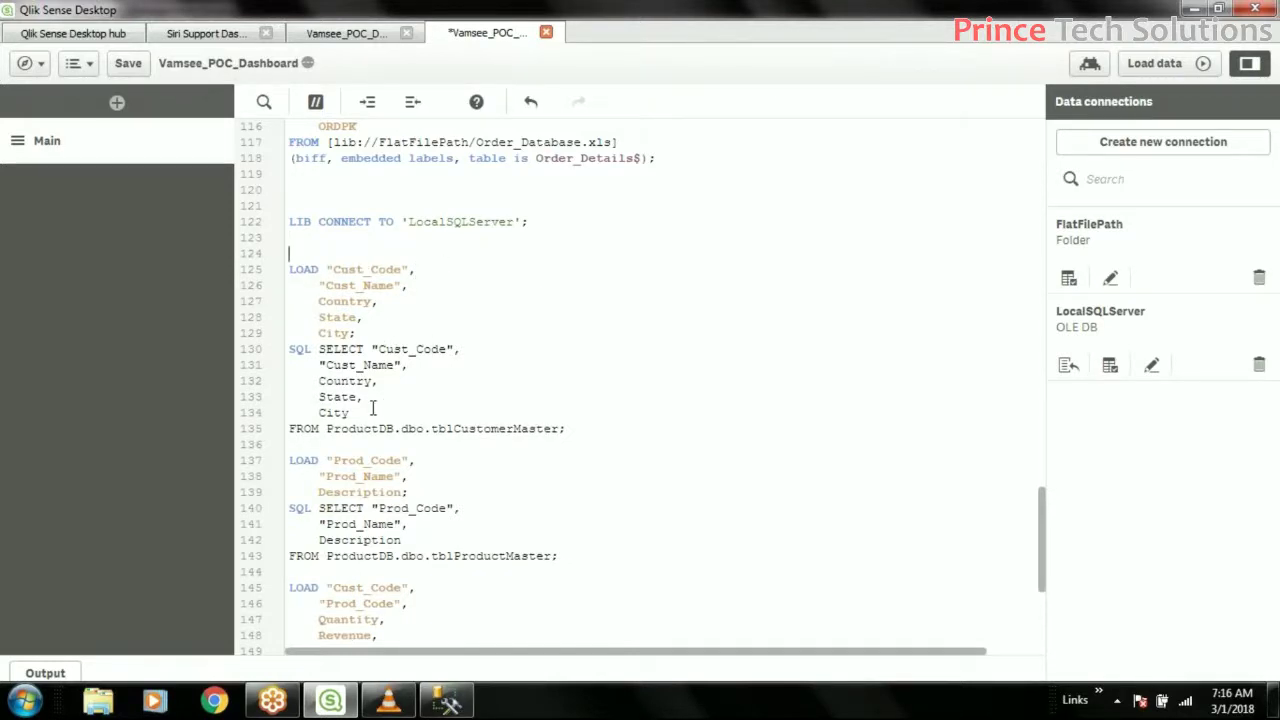
left_click_drag(364, 413, 372, 349)
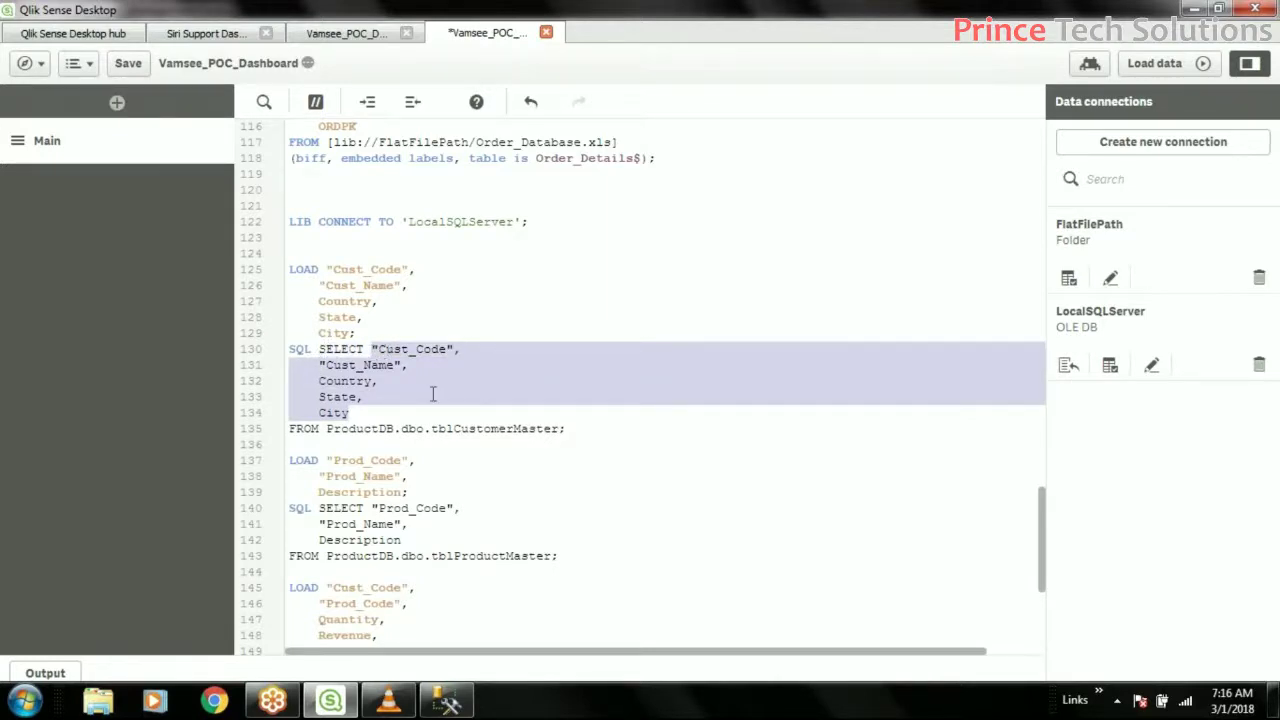
left_click(399, 337)
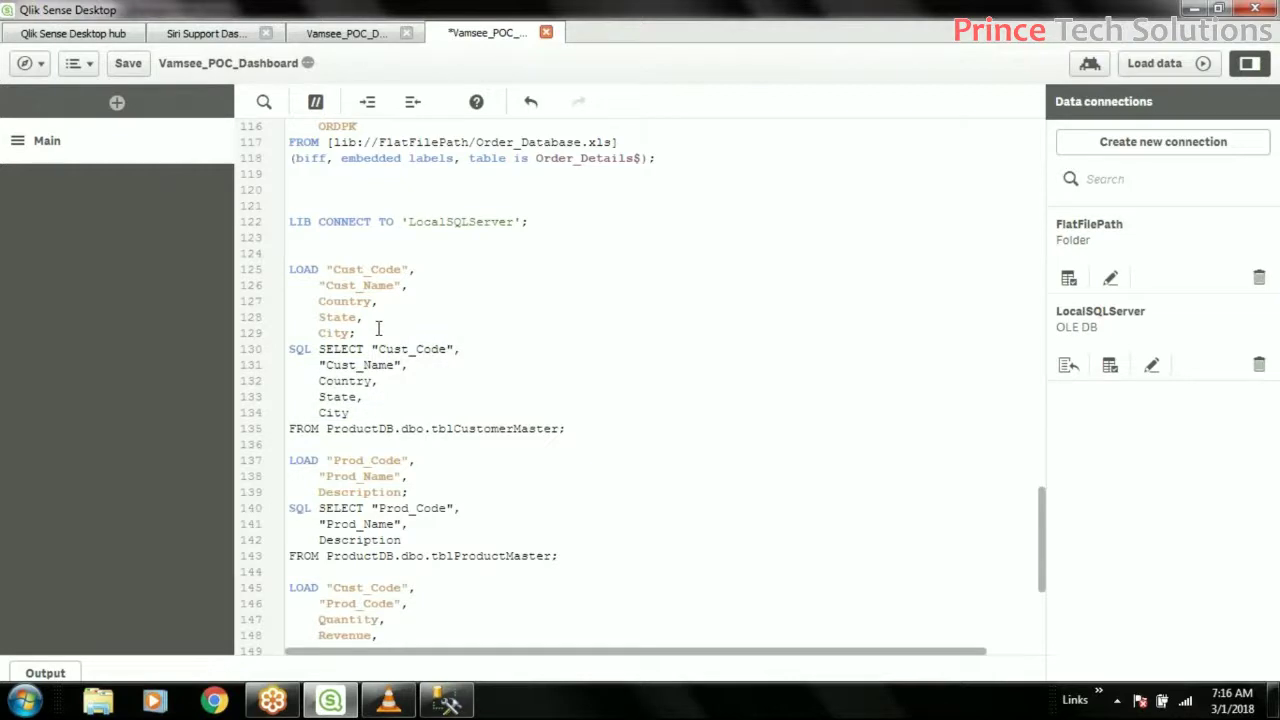
left_click_drag(355, 334, 290, 268)
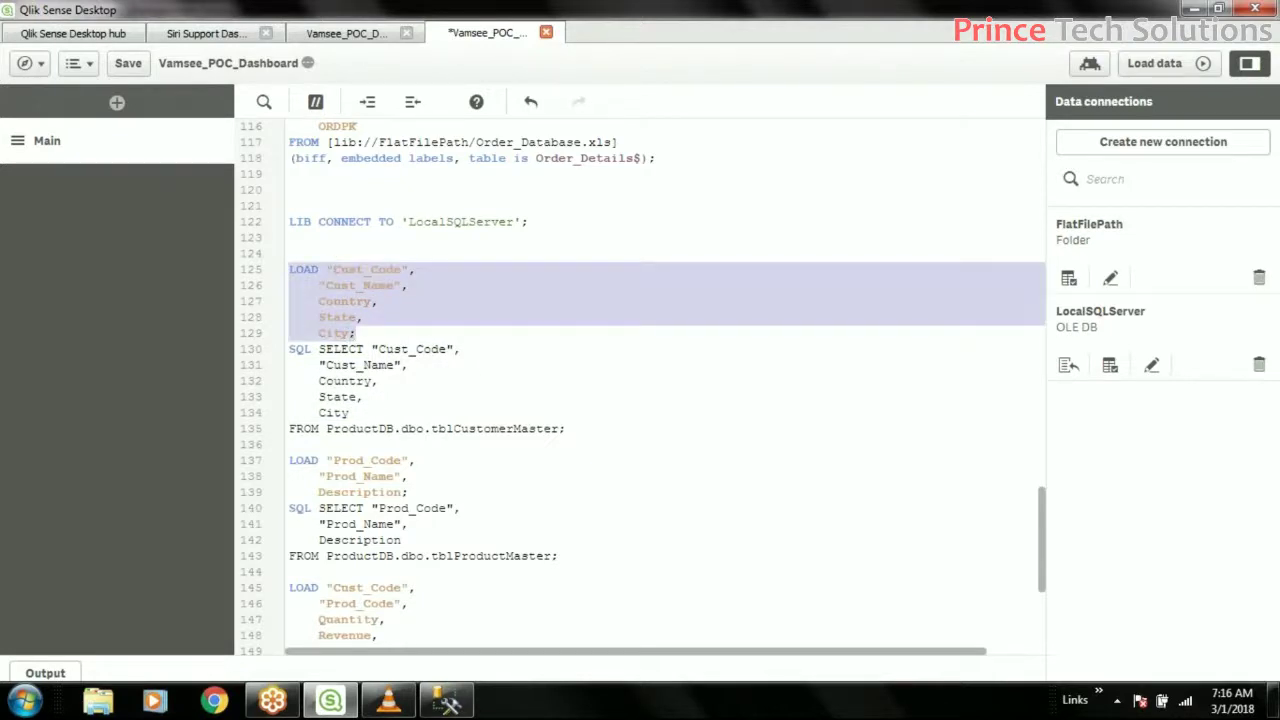
left_click(418, 330)
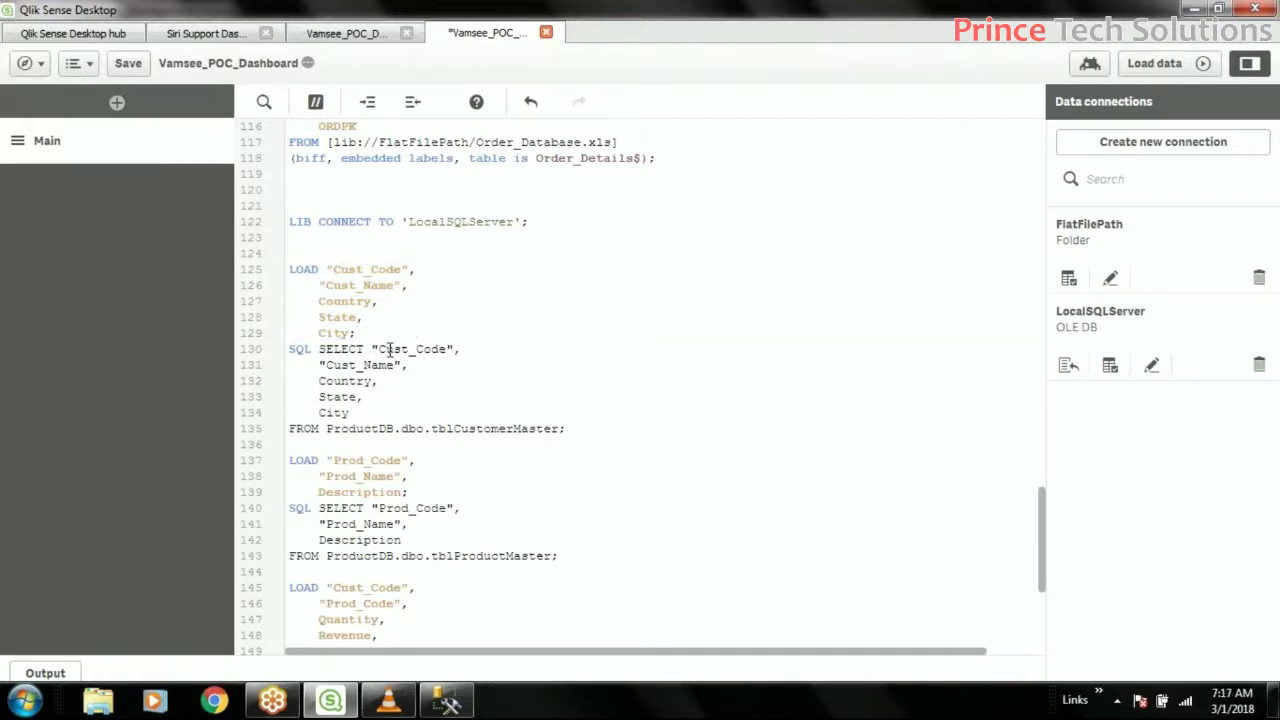
left_click_drag(372, 348, 380, 420)
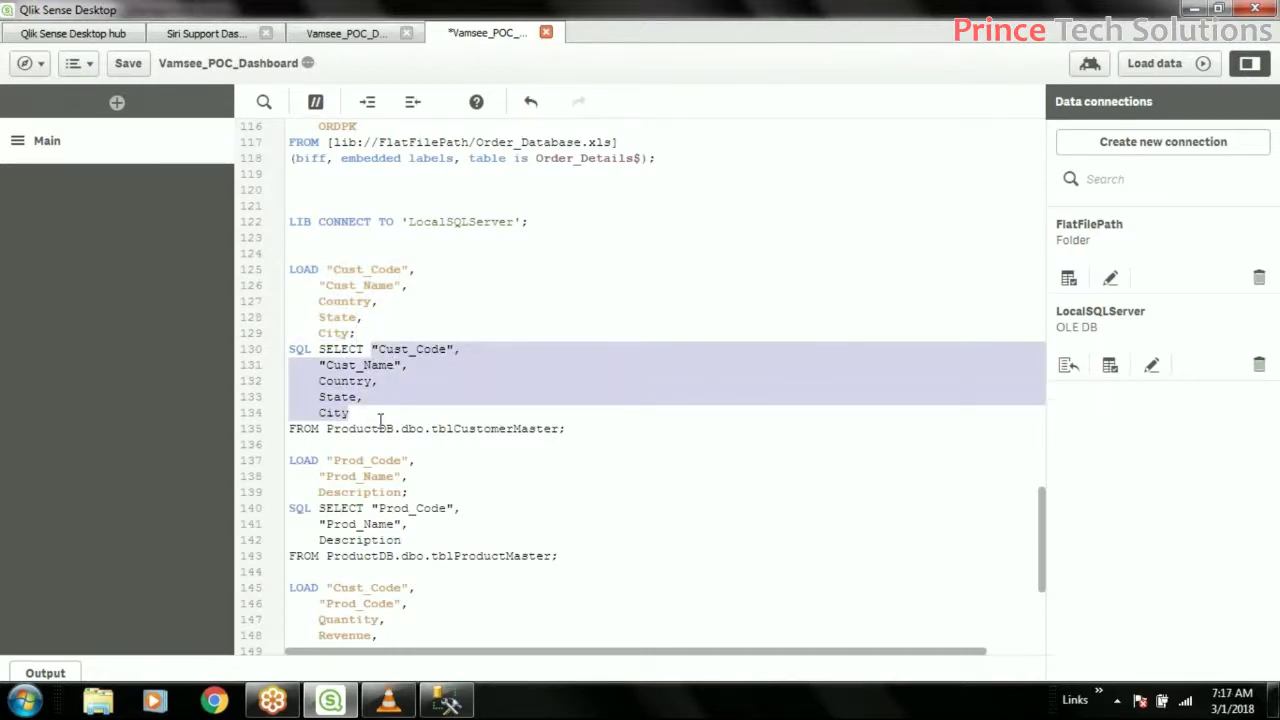
left_click(329, 269)
left_click_drag(358, 334, 327, 270)
left_click(404, 314)
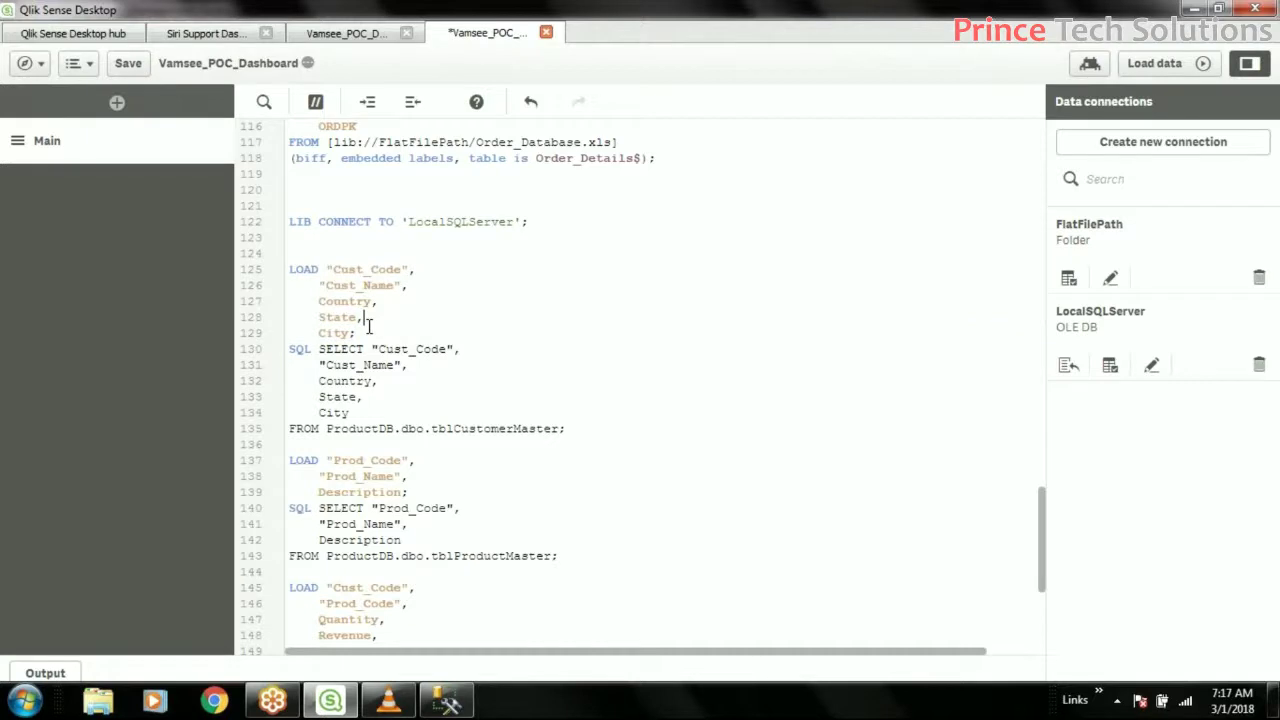
left_click_drag(372, 350, 377, 420)
type("*")
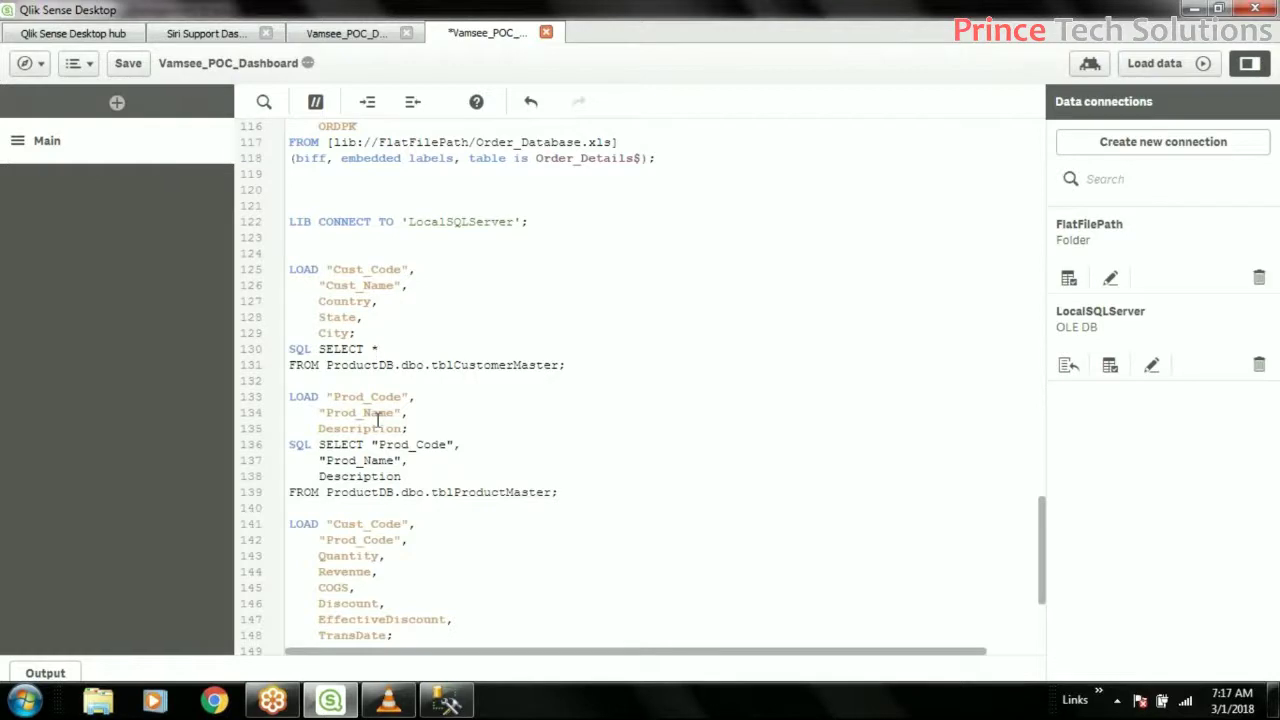
key("Delete")
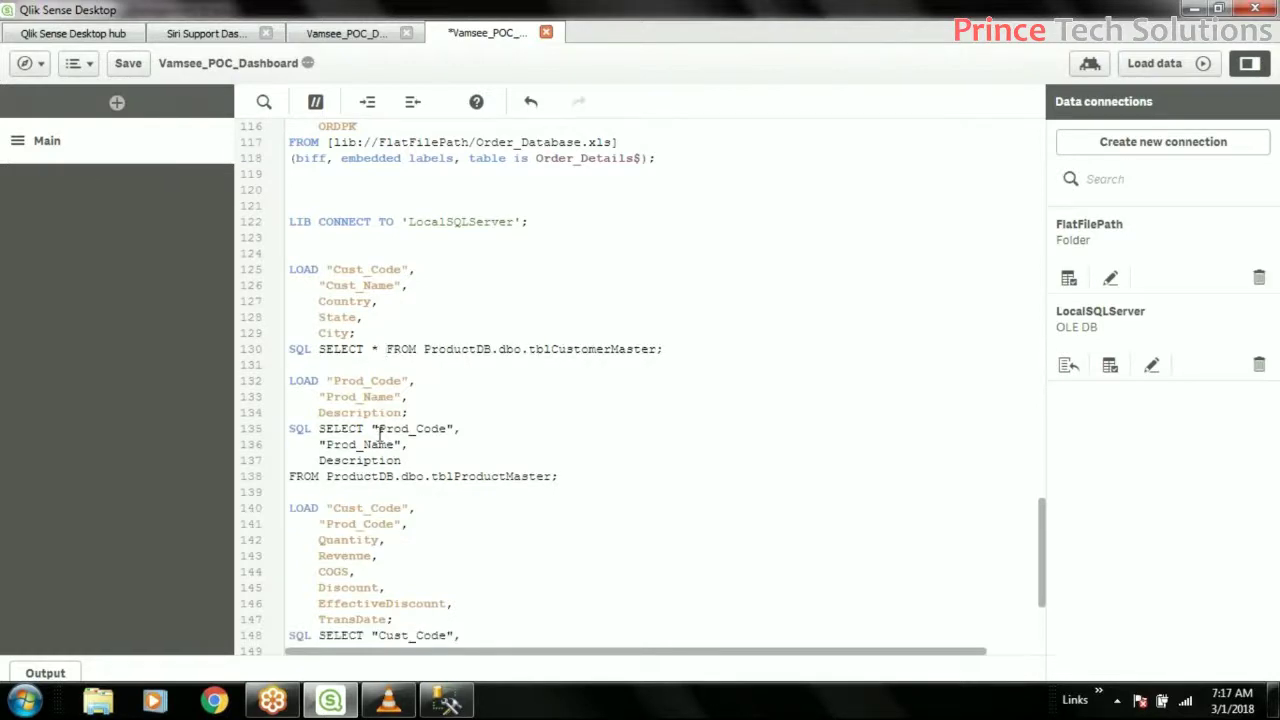
Reduce the product and transaction queries to single-line SELECT * FROM tblProductMaster and tblTransaction.
left_click_drag(371, 428, 423, 461)
type("*")
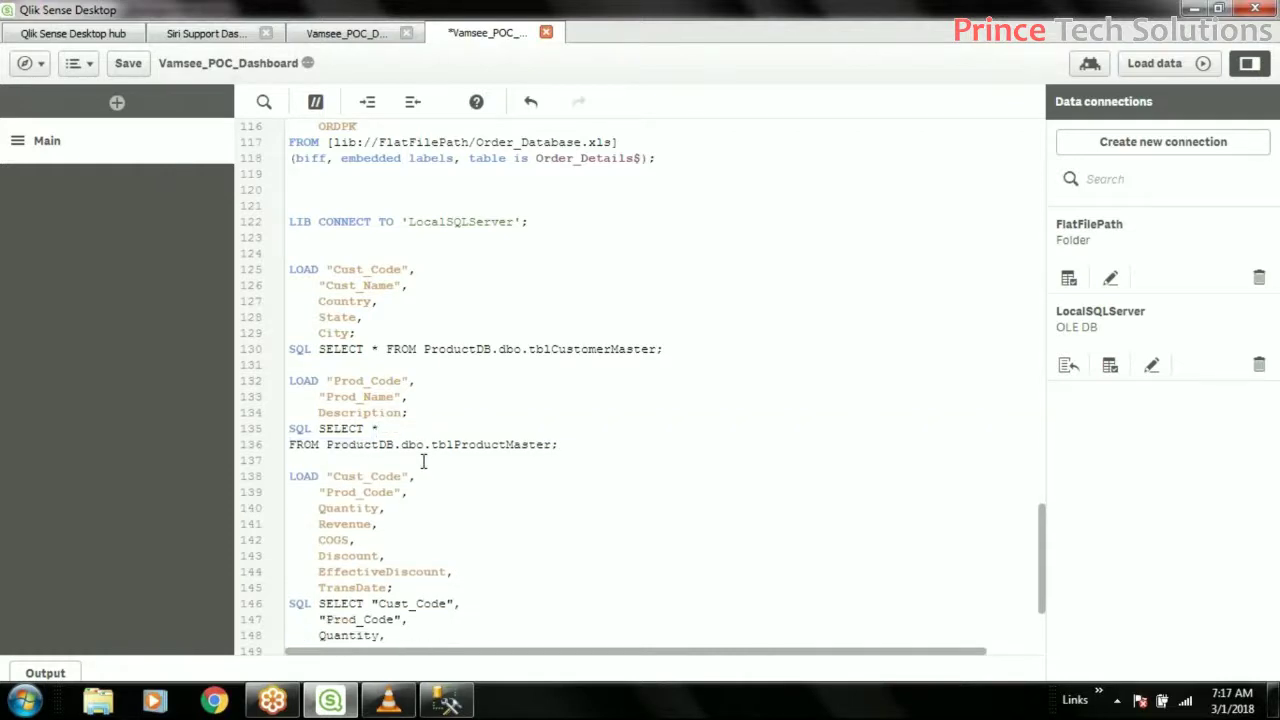
key("Delete")
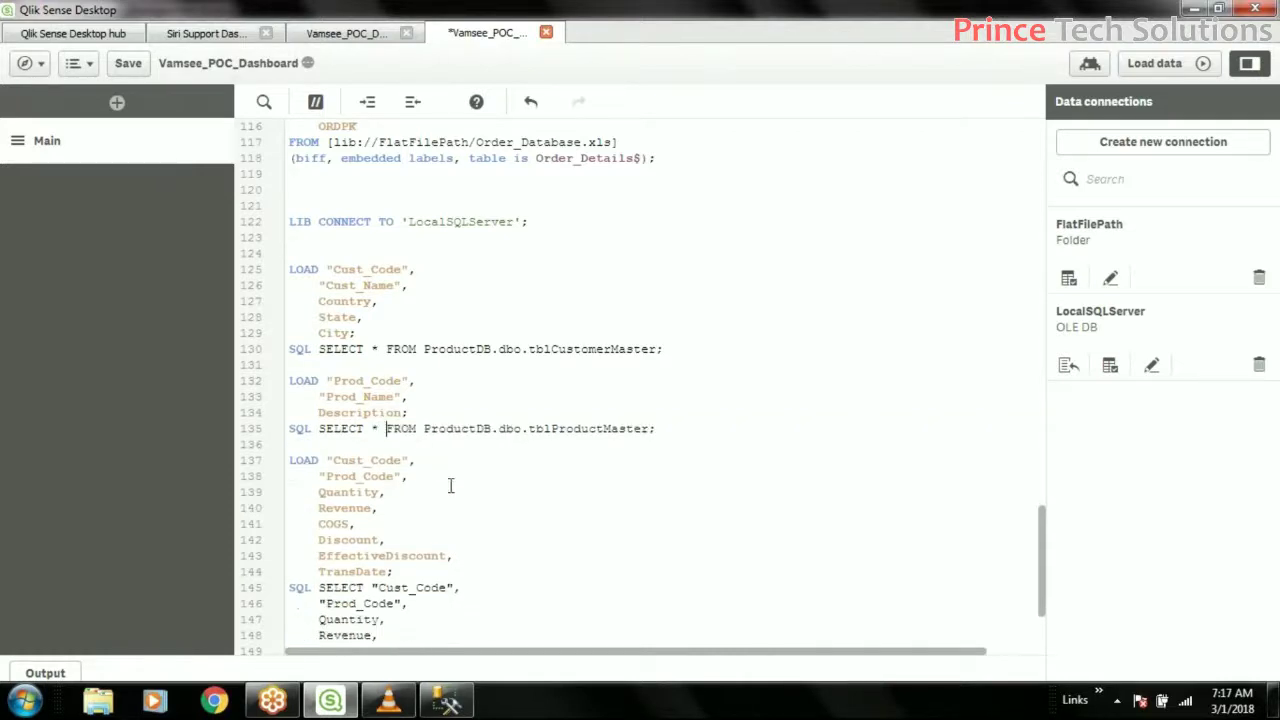
scroll(360, 512, "down", 2)
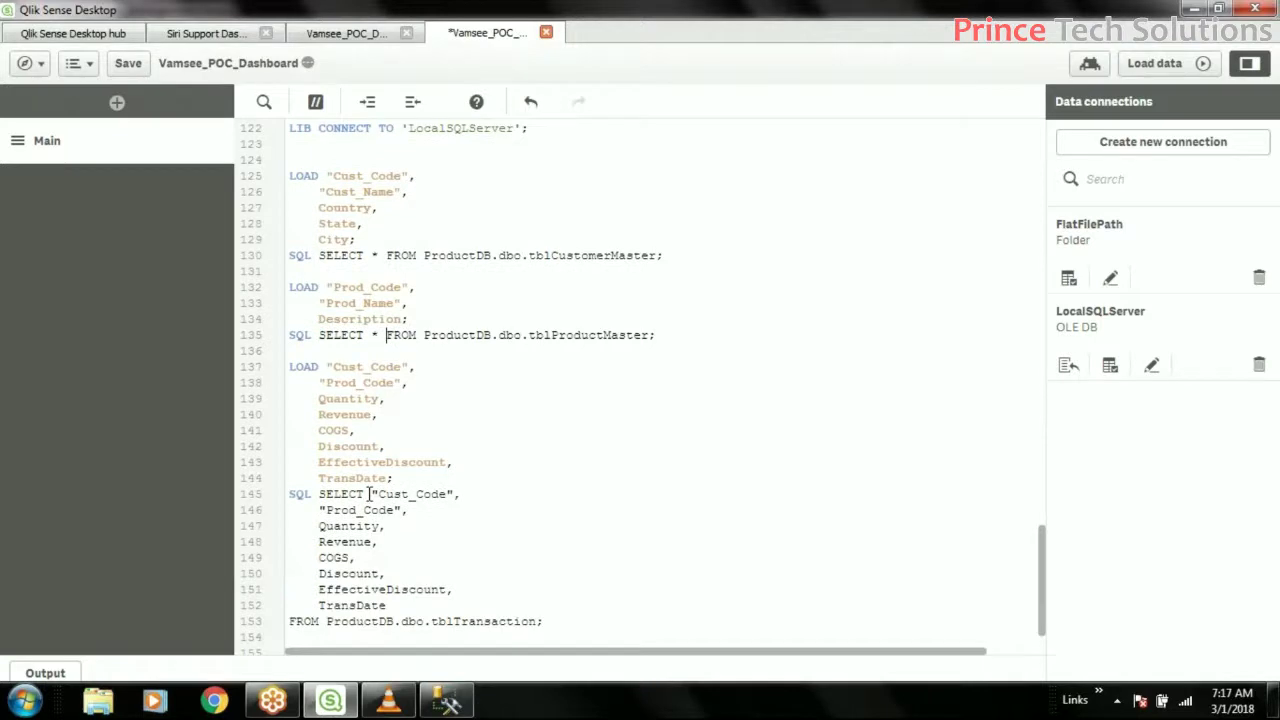
left_click_drag(372, 494, 491, 600)
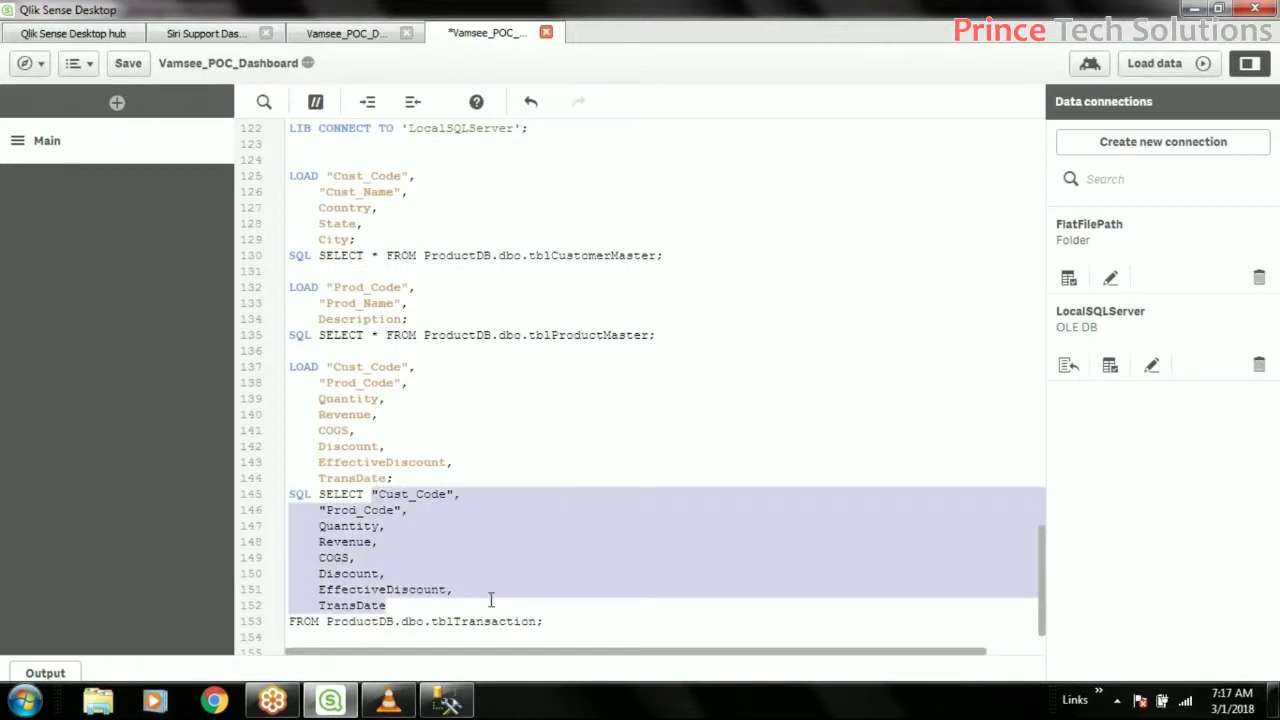
type("*")
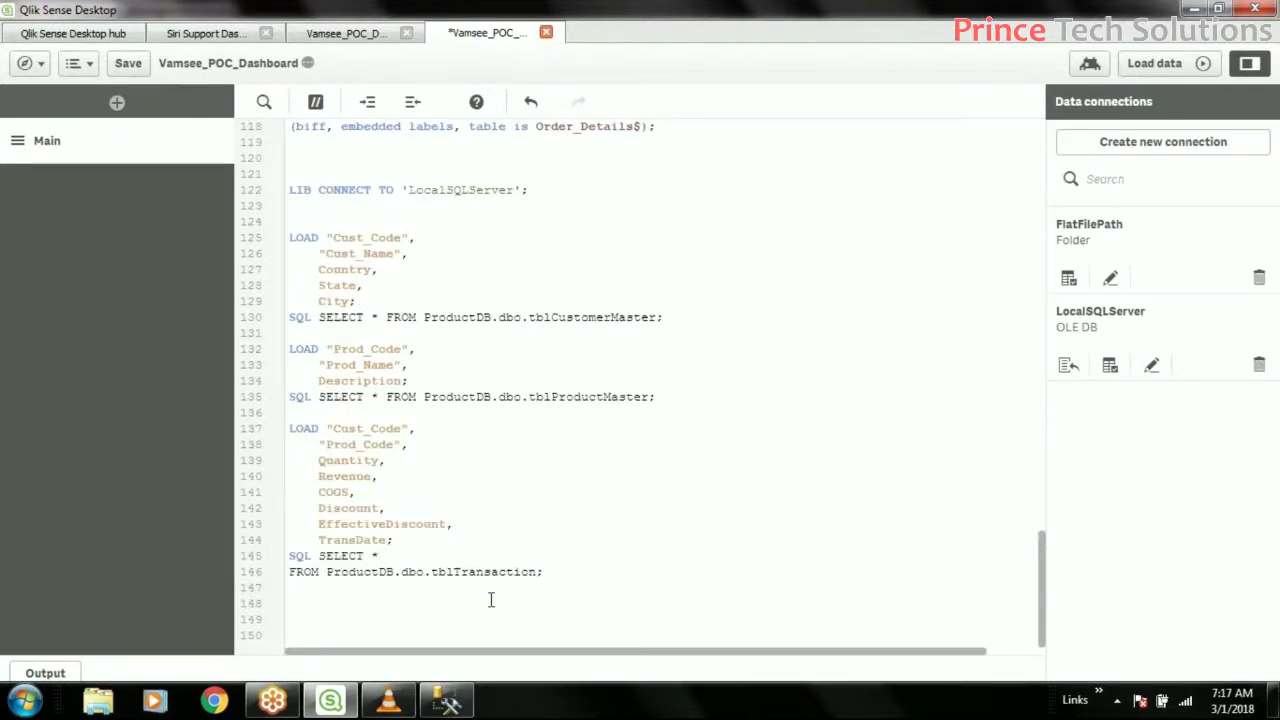
key("Delete")
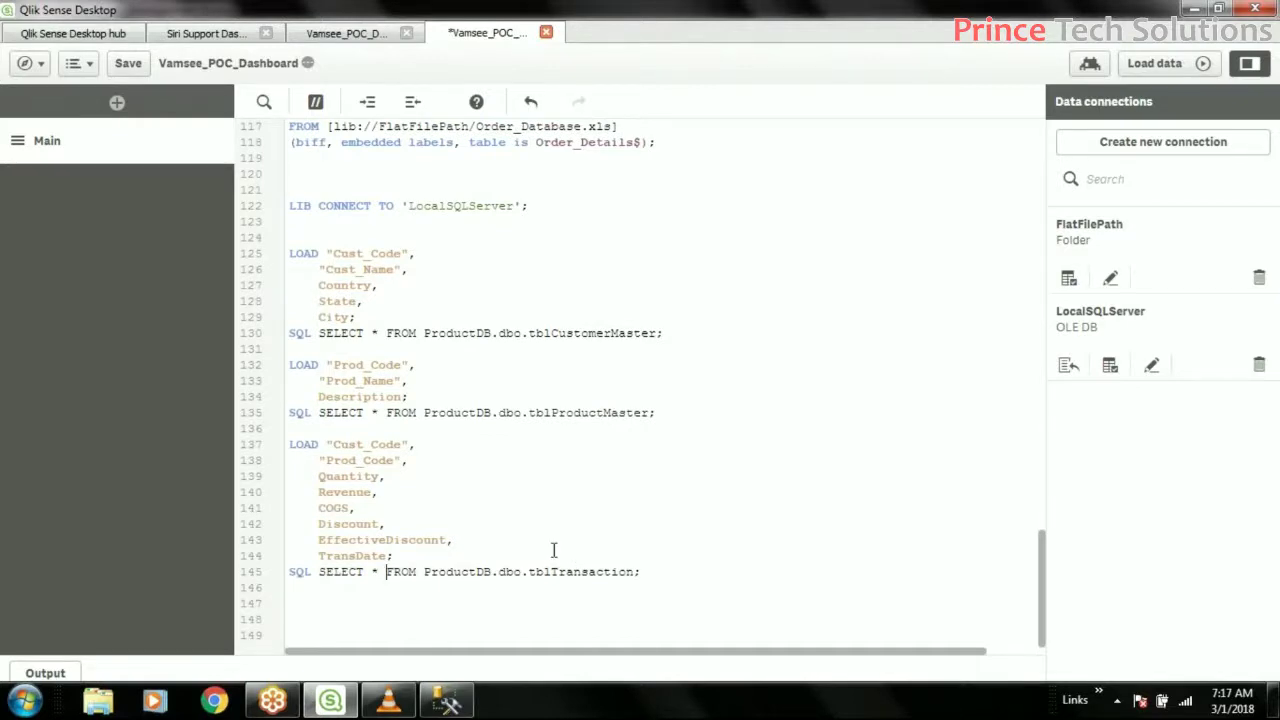
left_click(474, 506)
Label the customer master load CM: on the line above its LOAD statement.
left_click(687, 412)
left_click(611, 441)
left_click(692, 333)
left_click(342, 242)
type("CM")
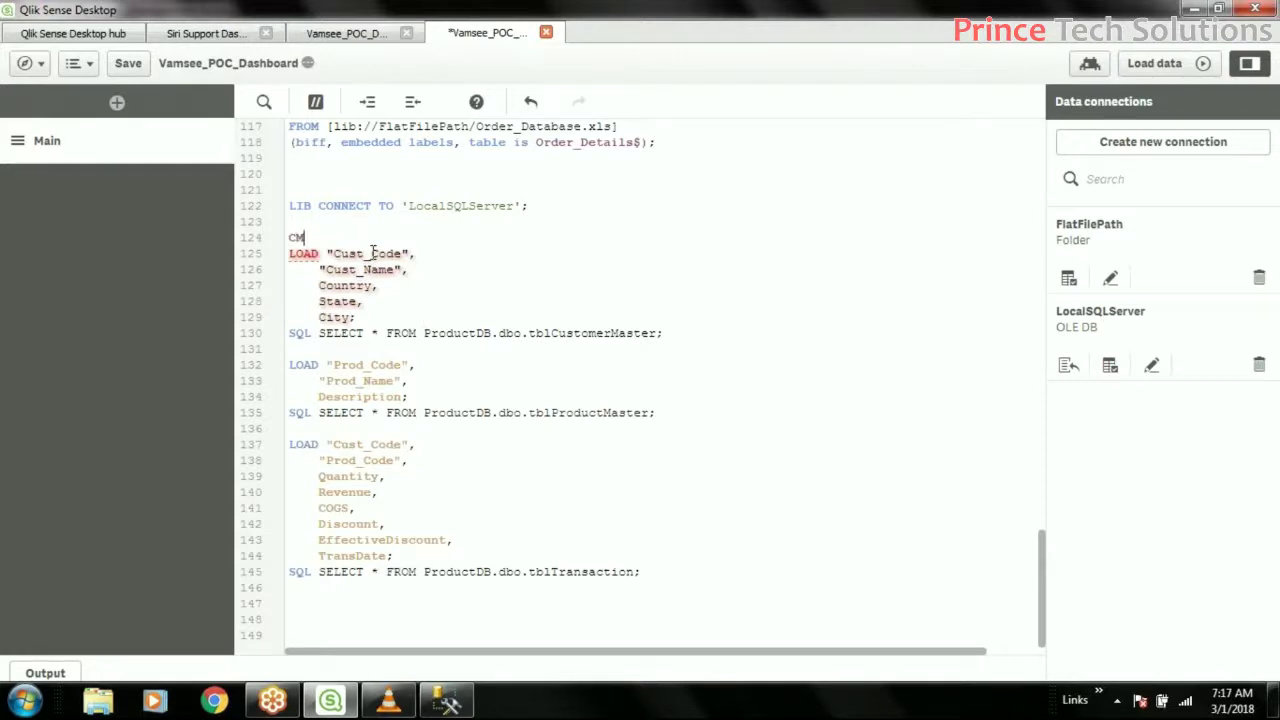
type(":")
Add the labels Prod: and Trans: above the product and transaction loads.
left_click(370, 356)
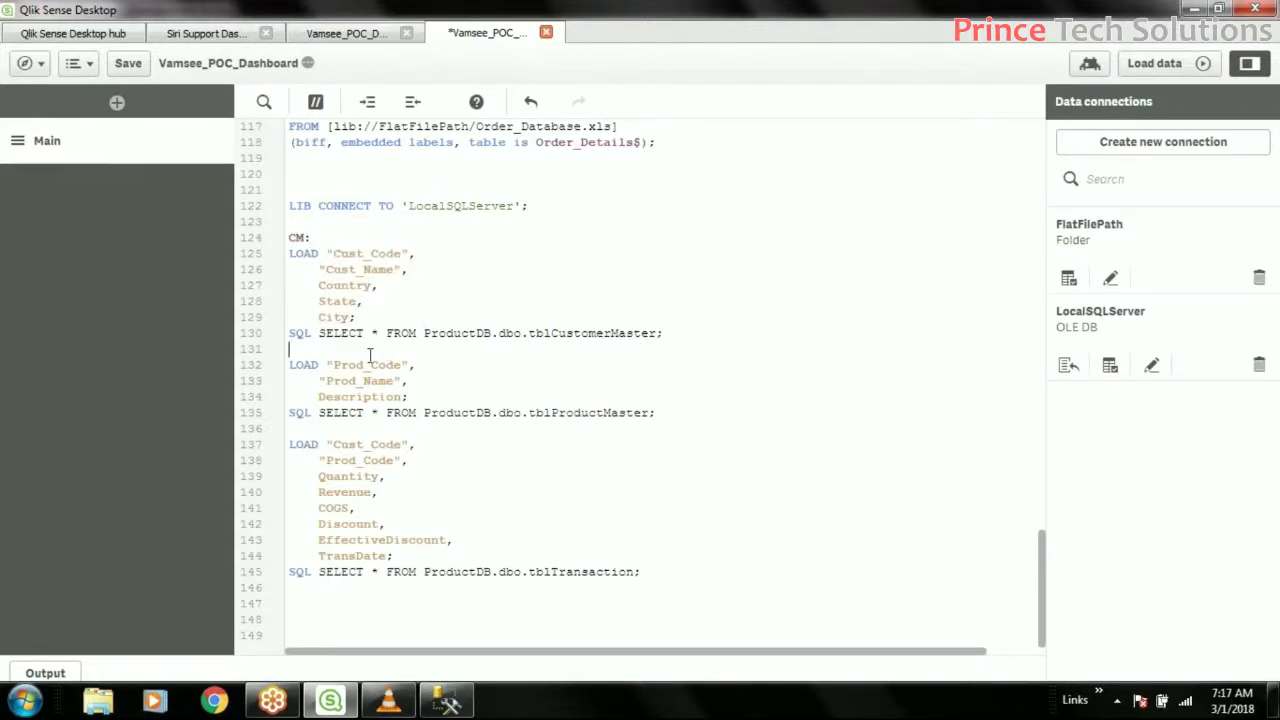
key("Return")
type("P")
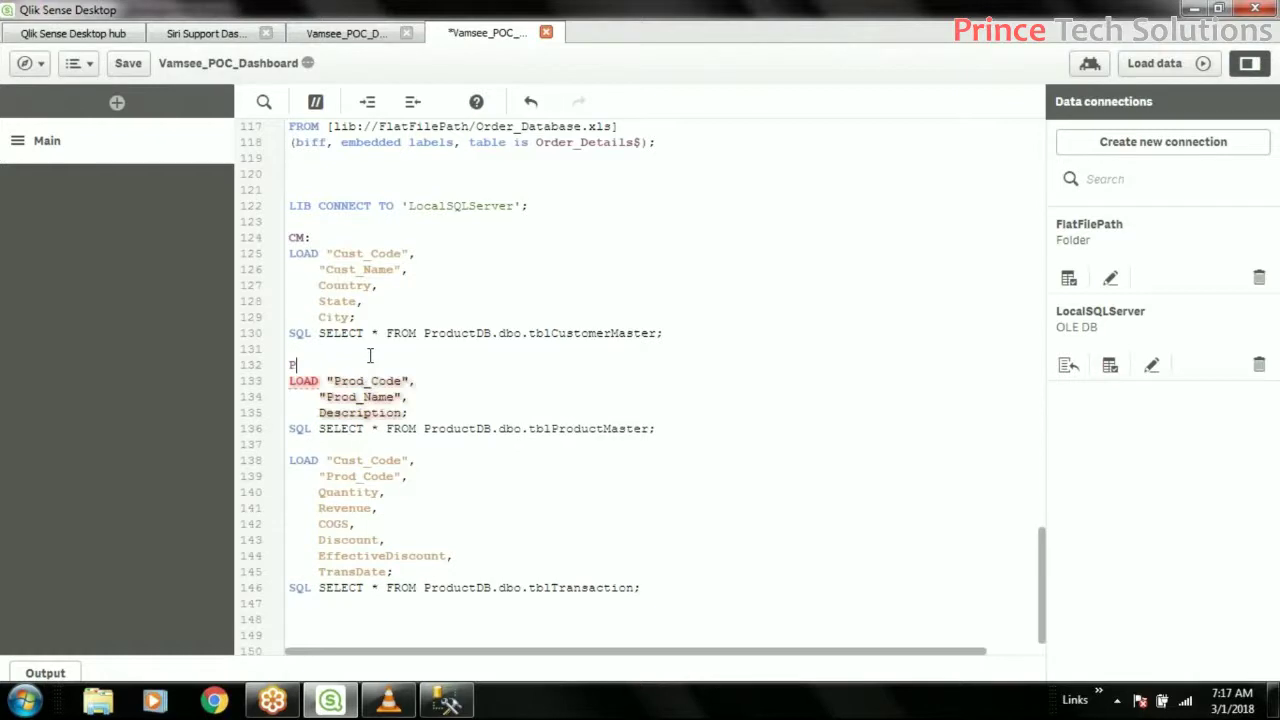
type("rod:")
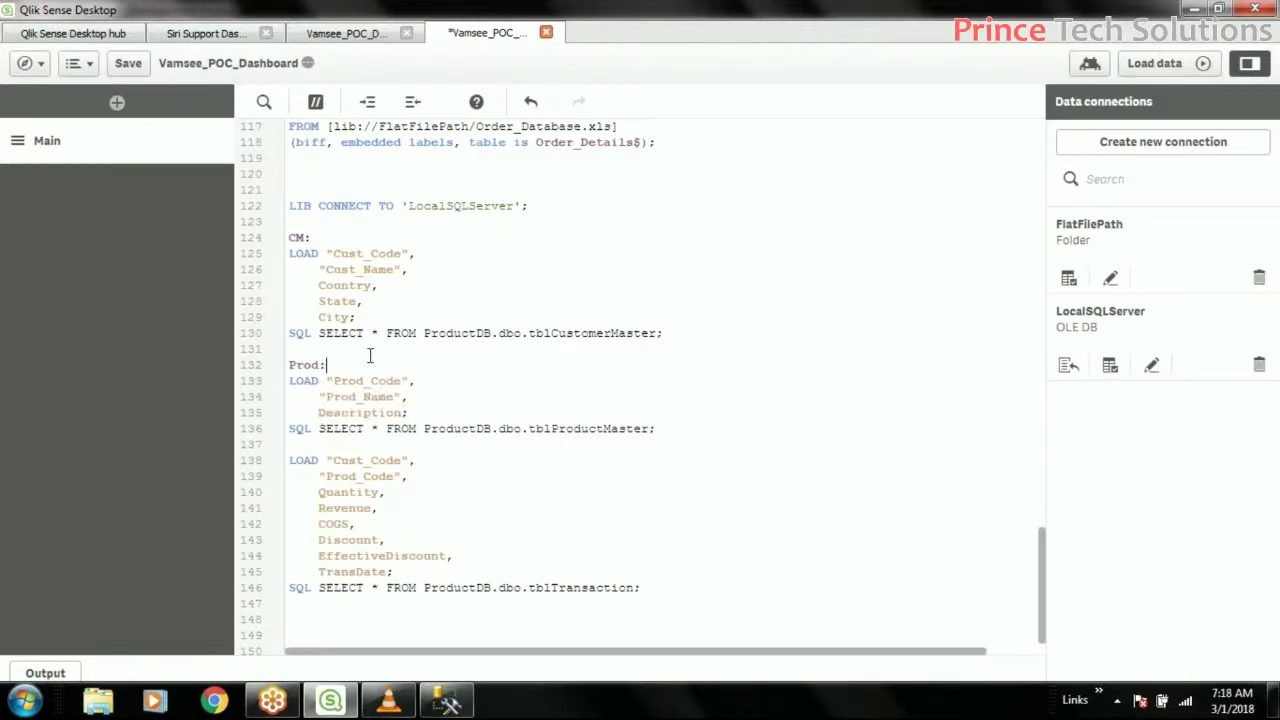
key("Return")
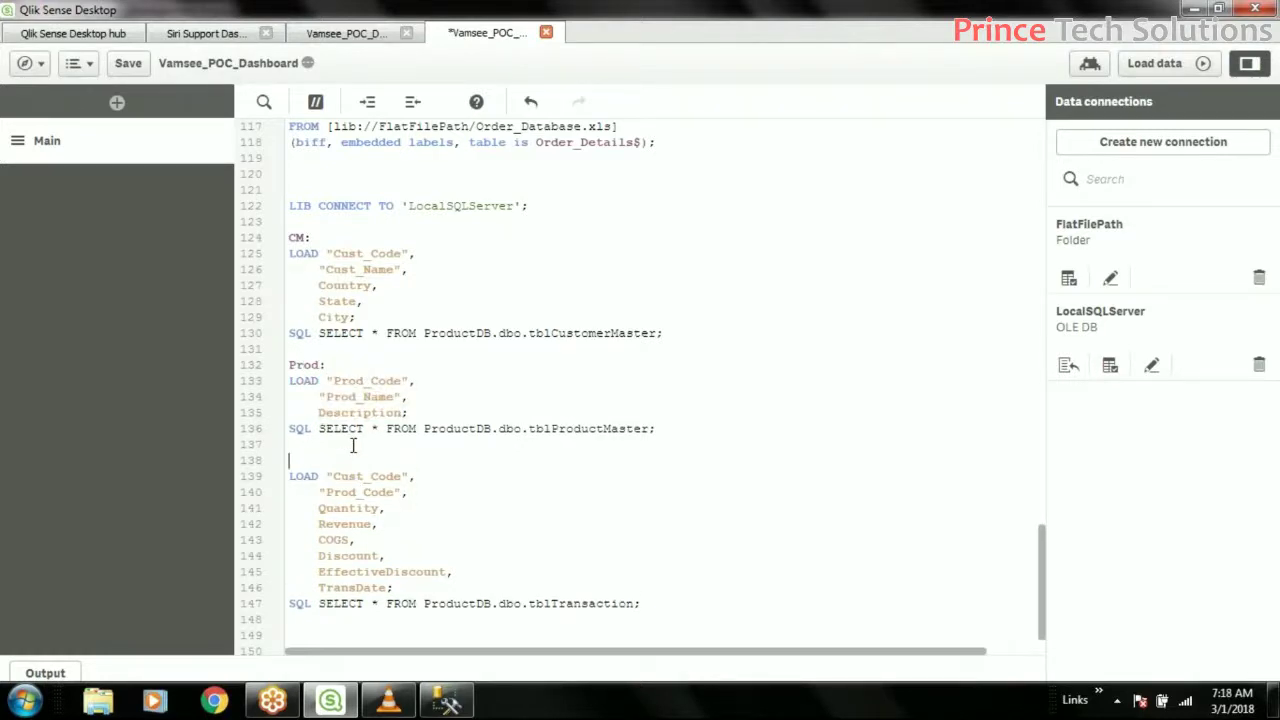
type("Trans:")
left_click(500, 265)
Copy Cust_Code from the transaction load and paste it onto the Unqualify line.
scroll(483, 426, "up", 20)
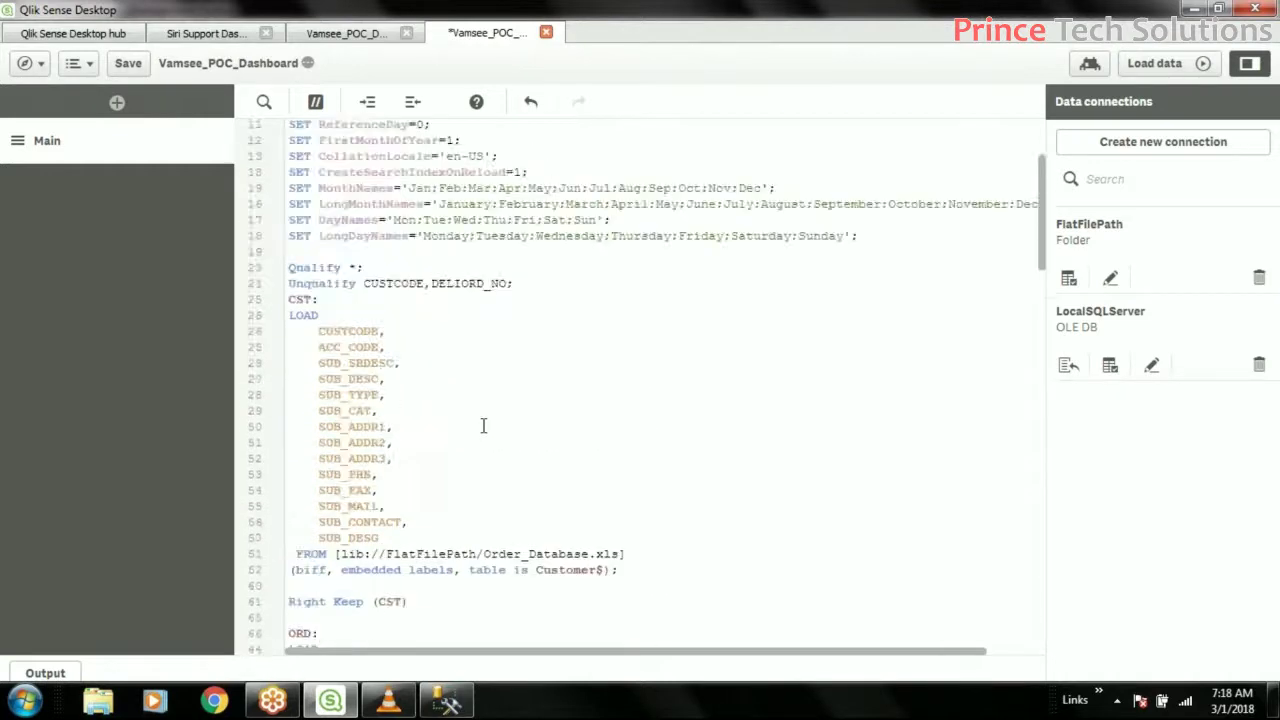
scroll(483, 426, "up", 3)
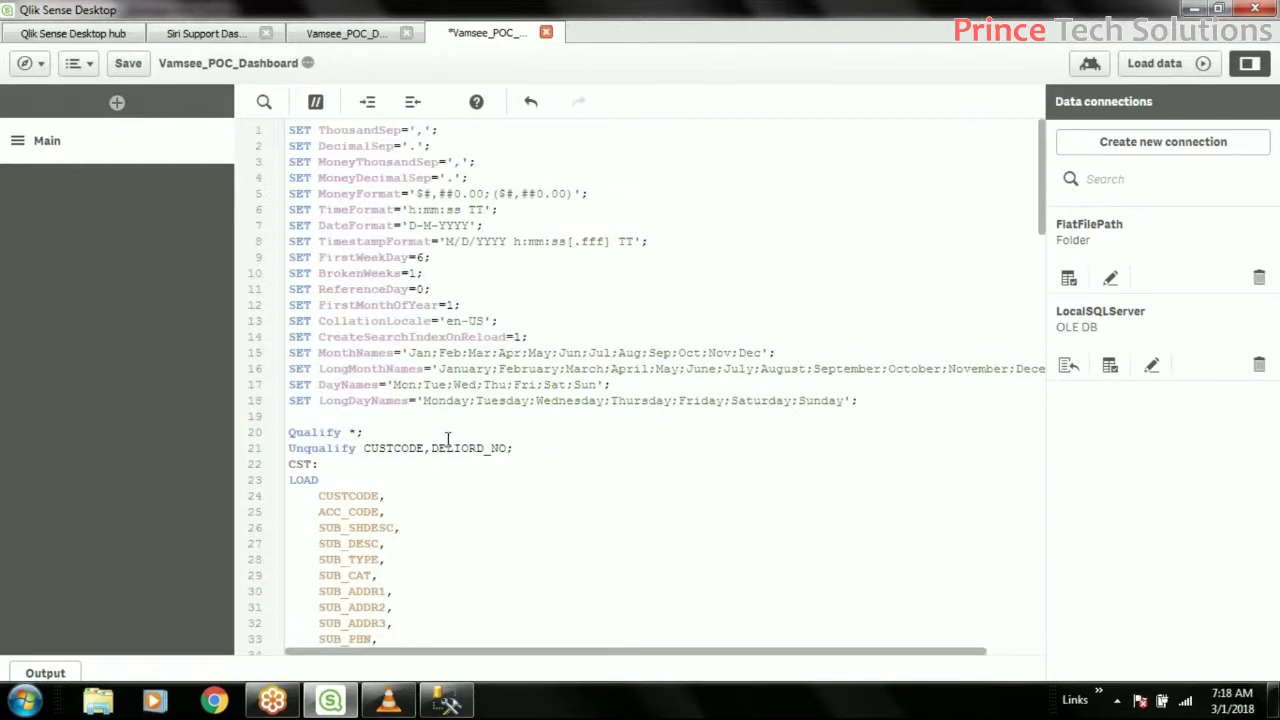
left_click(545, 450)
scroll(566, 450, "down", 20)
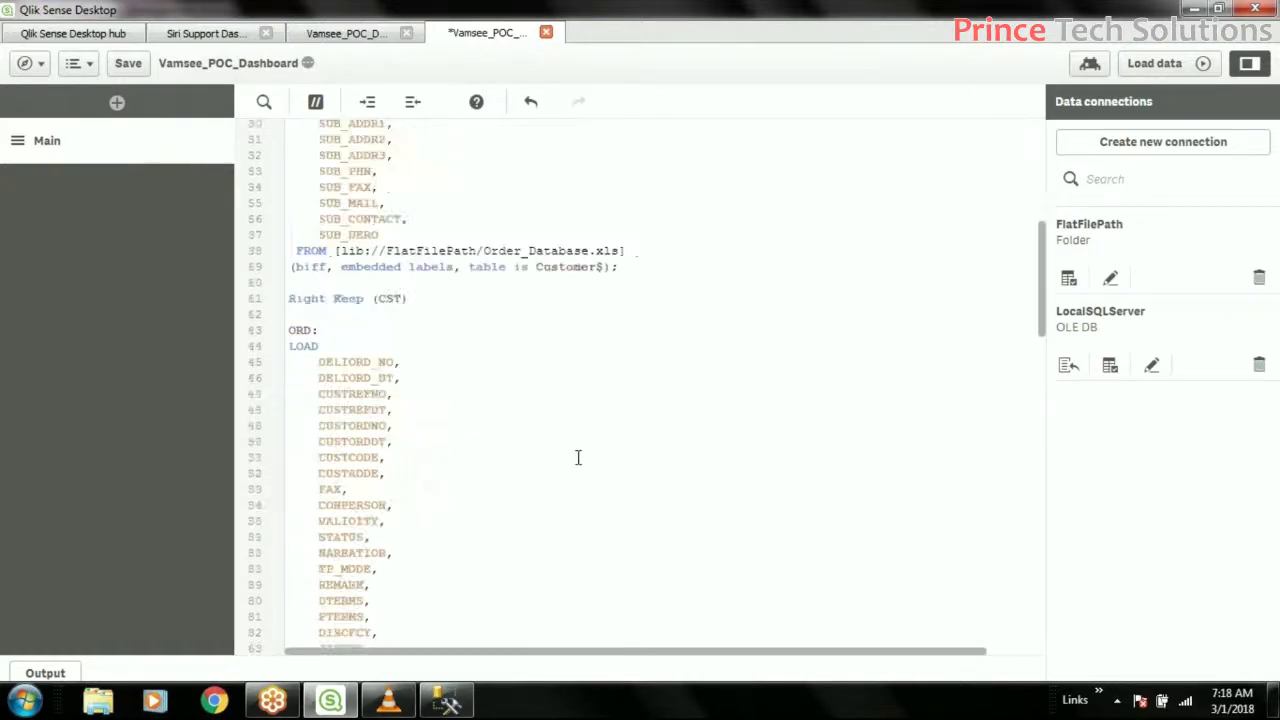
scroll(579, 457, "down", 4)
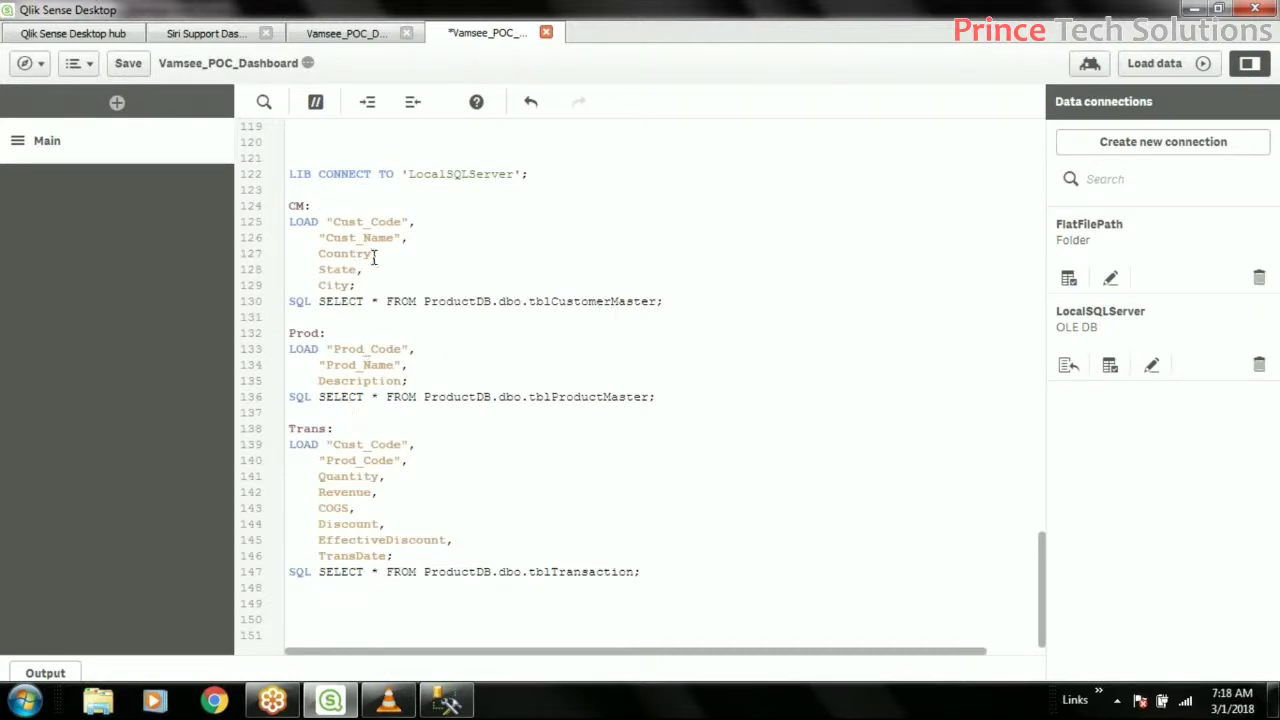
double_click(367, 222)
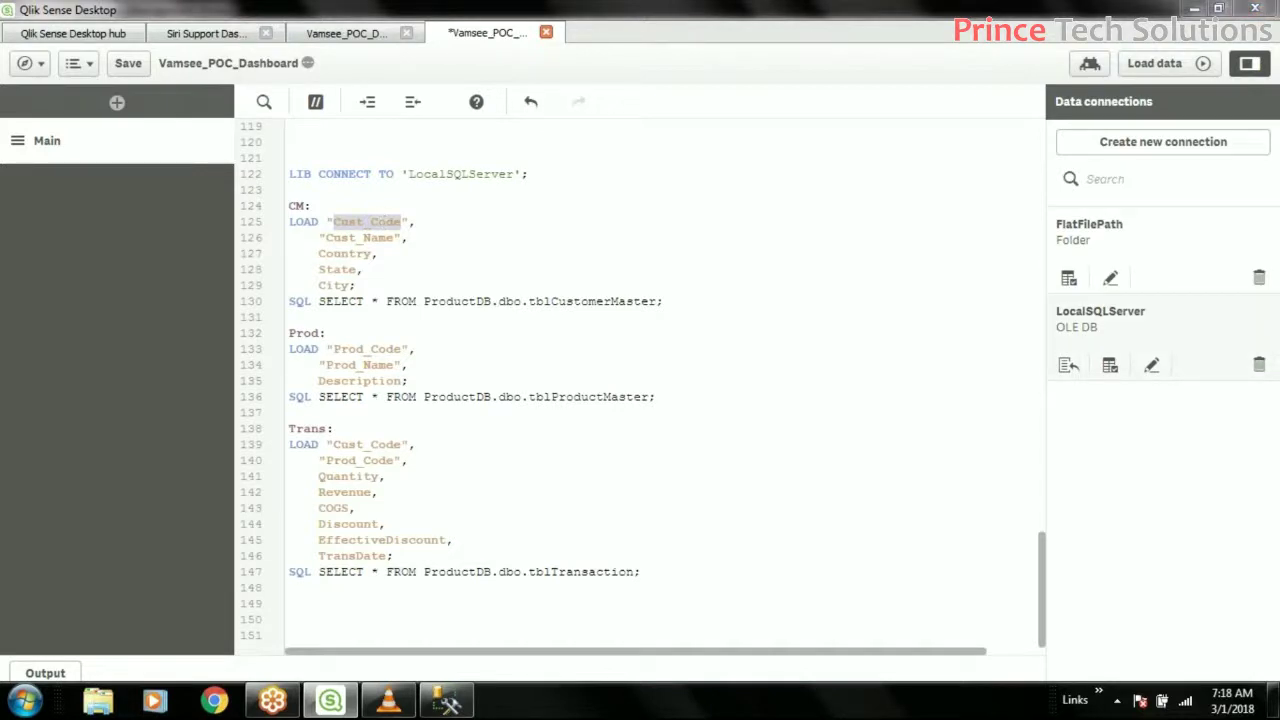
double_click(370, 444)
key("ctrl+c")
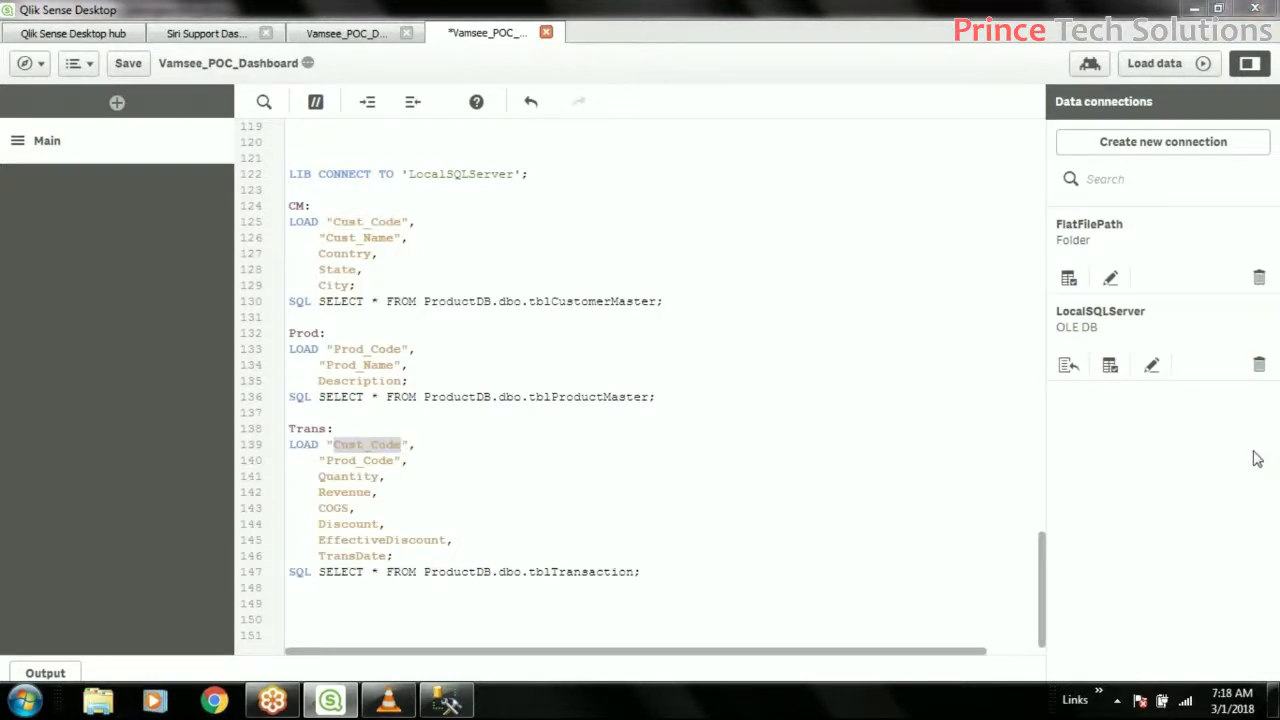
scroll(634, 394, "up", 20)
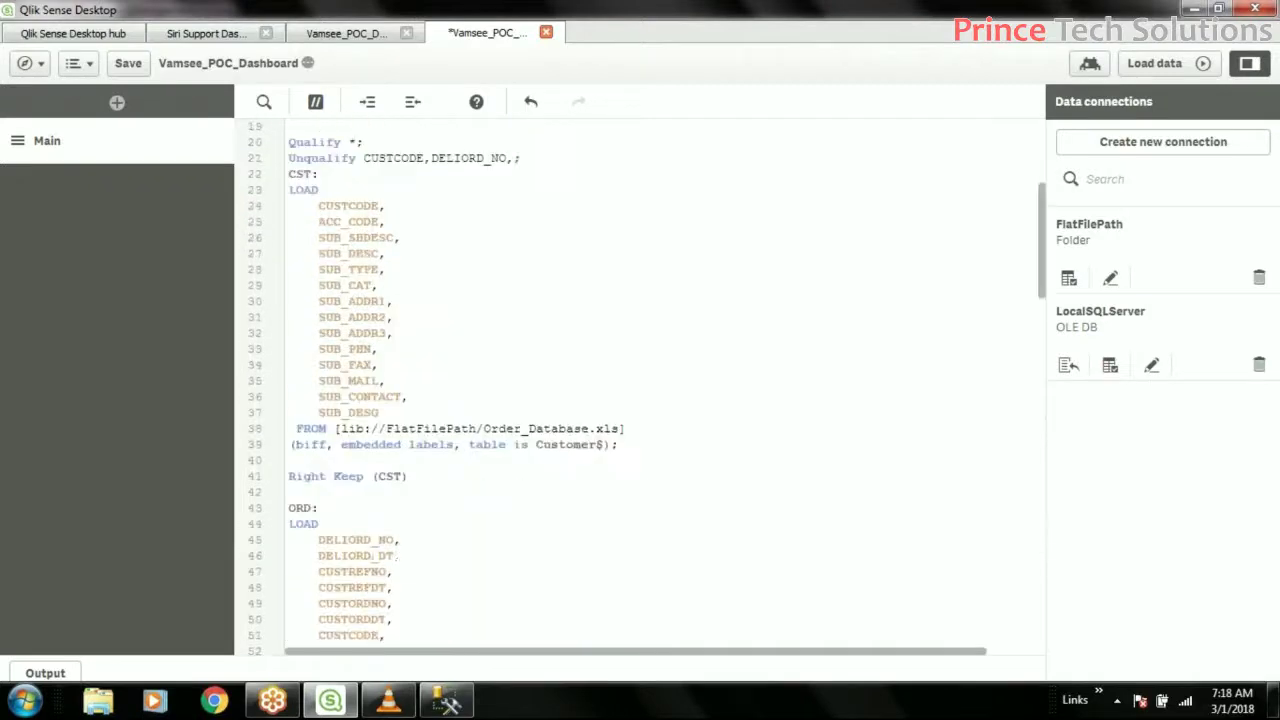
scroll(617, 406, "up", 5)
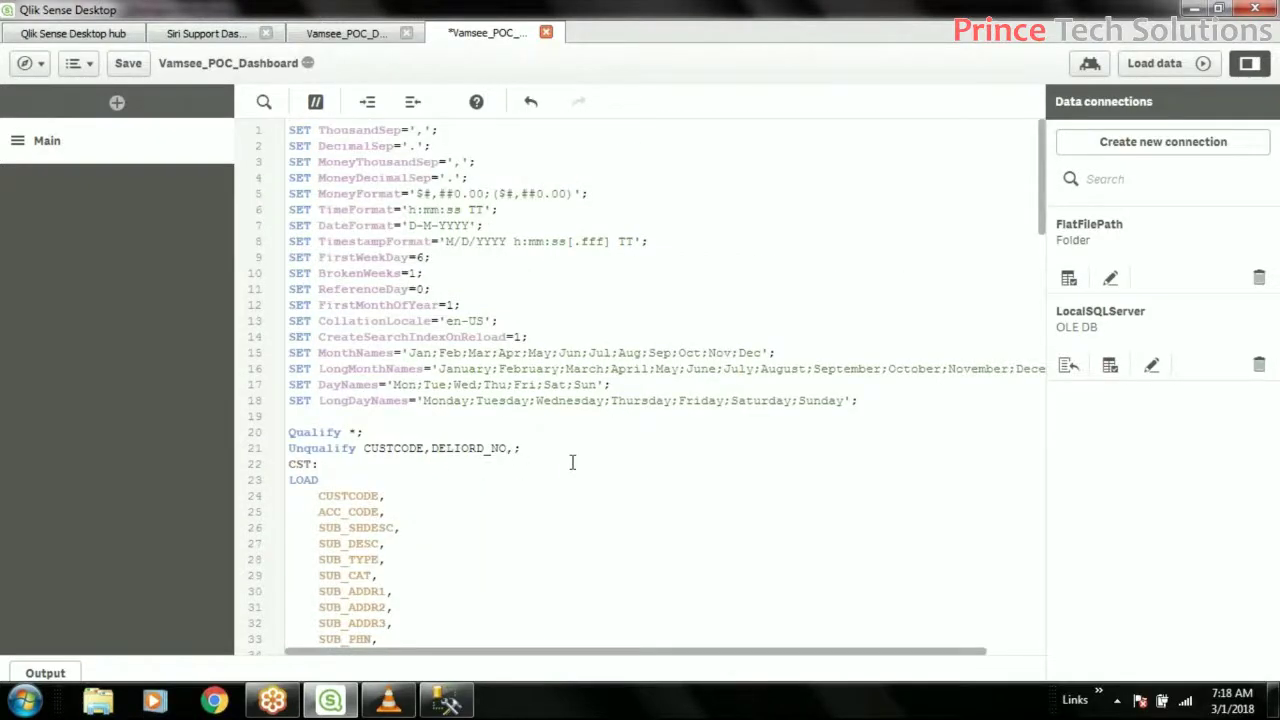
key("ctrl+v")
Append ', Prod_Code' to the Unqualify list and save the script.
scroll(576, 461, "down", 20)
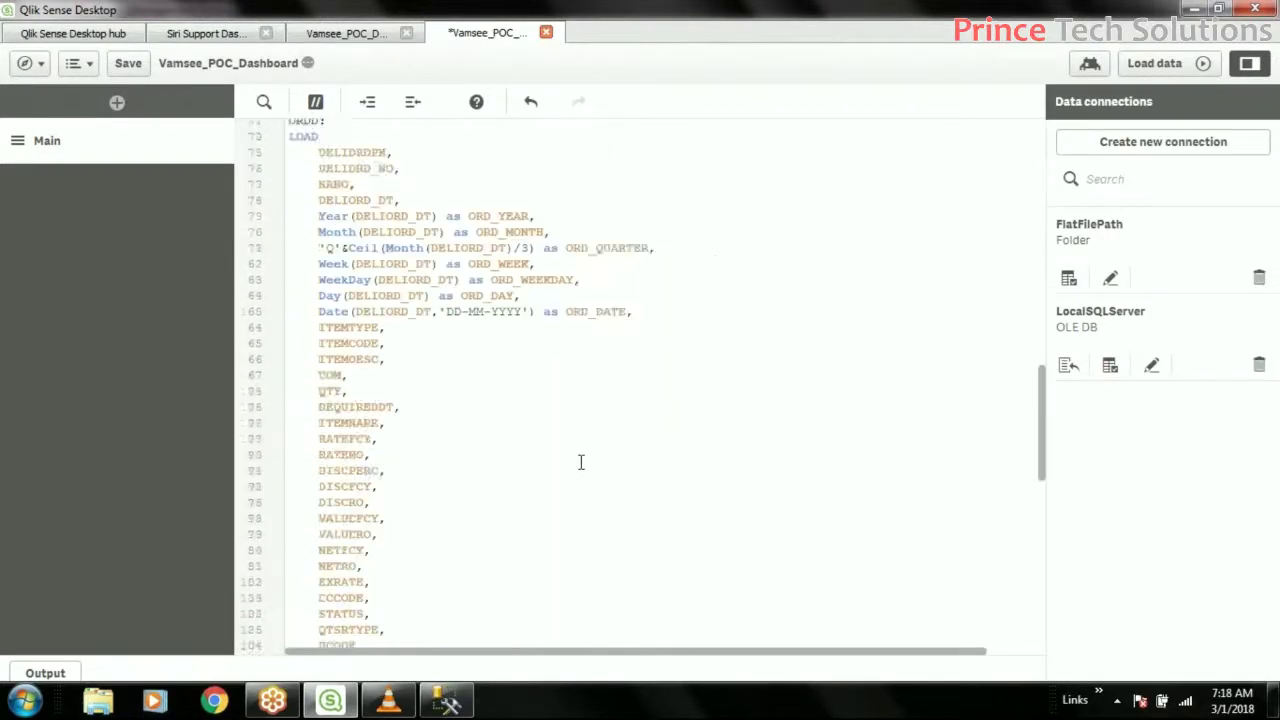
scroll(580, 462, "down", 2)
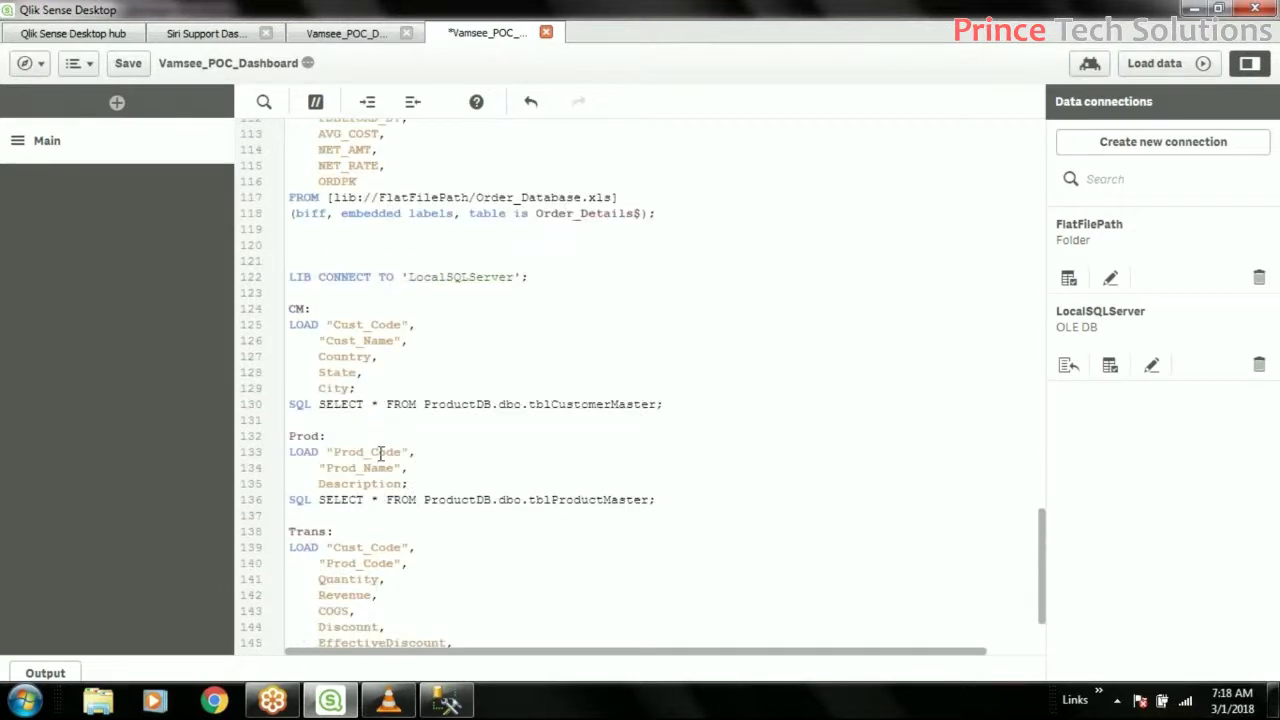
double_click(362, 563)
key("ctrl+c")
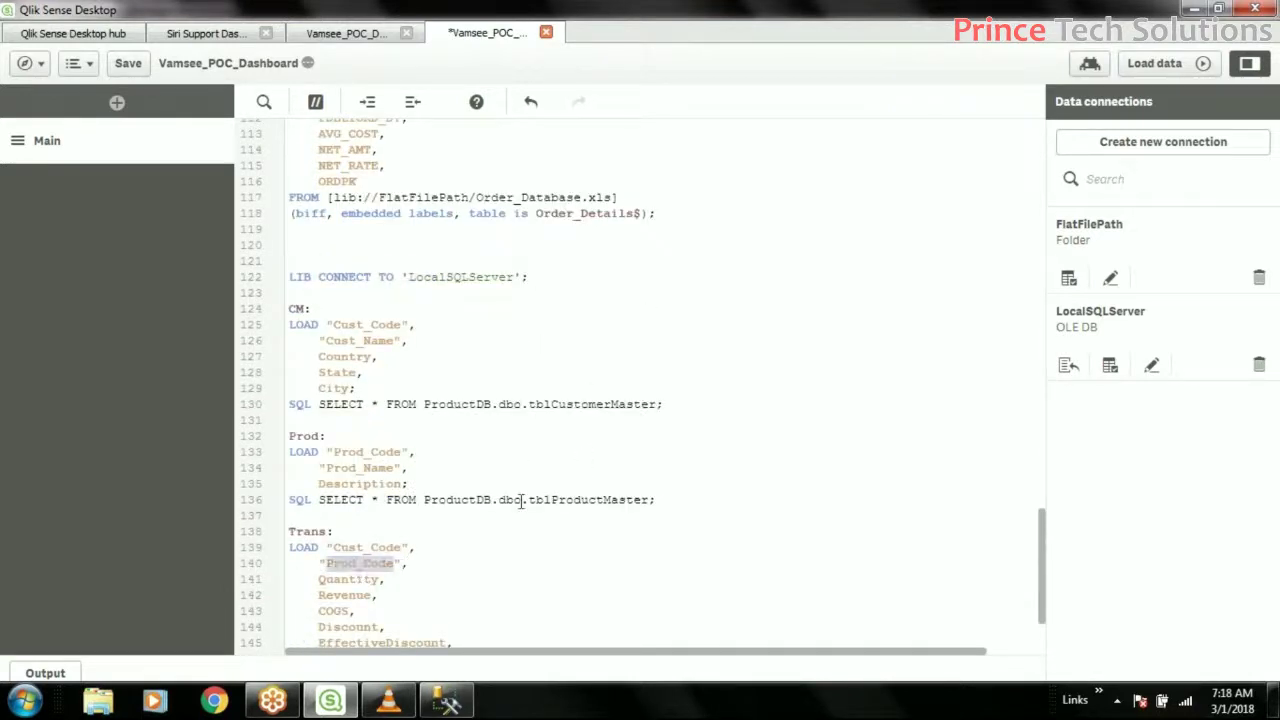
scroll(541, 487, "up", 10)
scroll(541, 487, "up", 20)
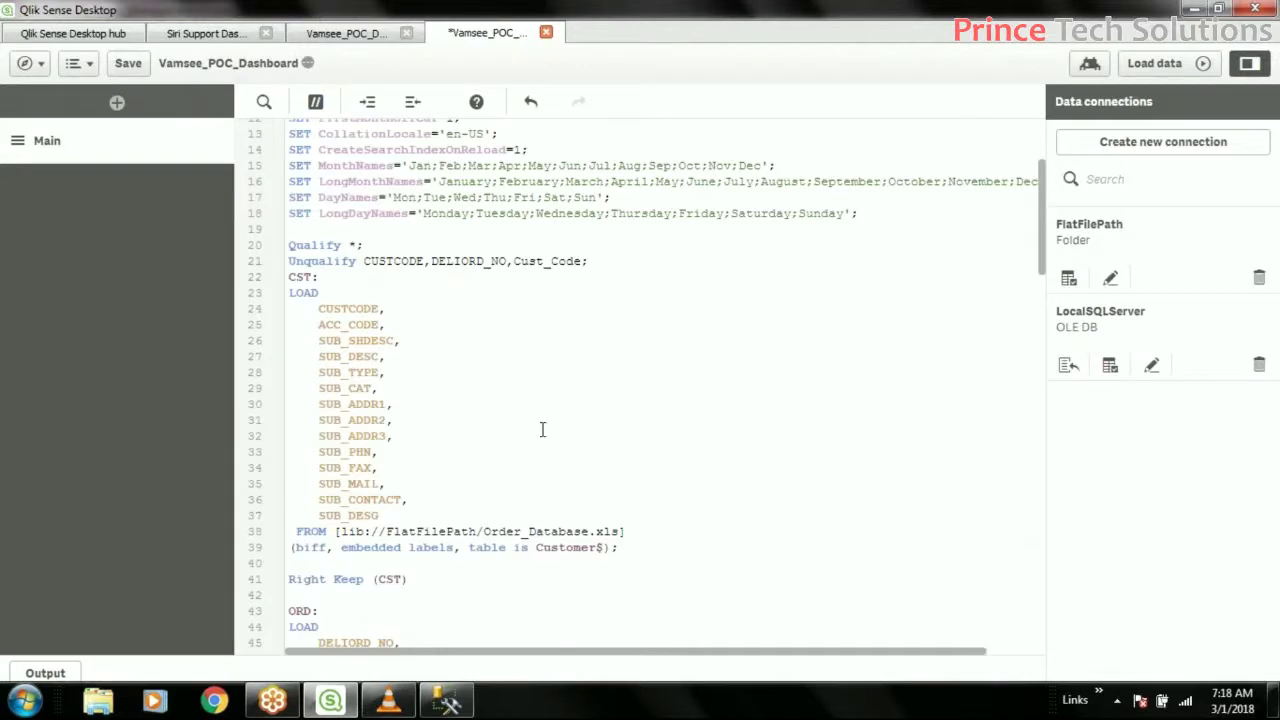
type(",")
key("ctrl+v")
left_click(128, 63)
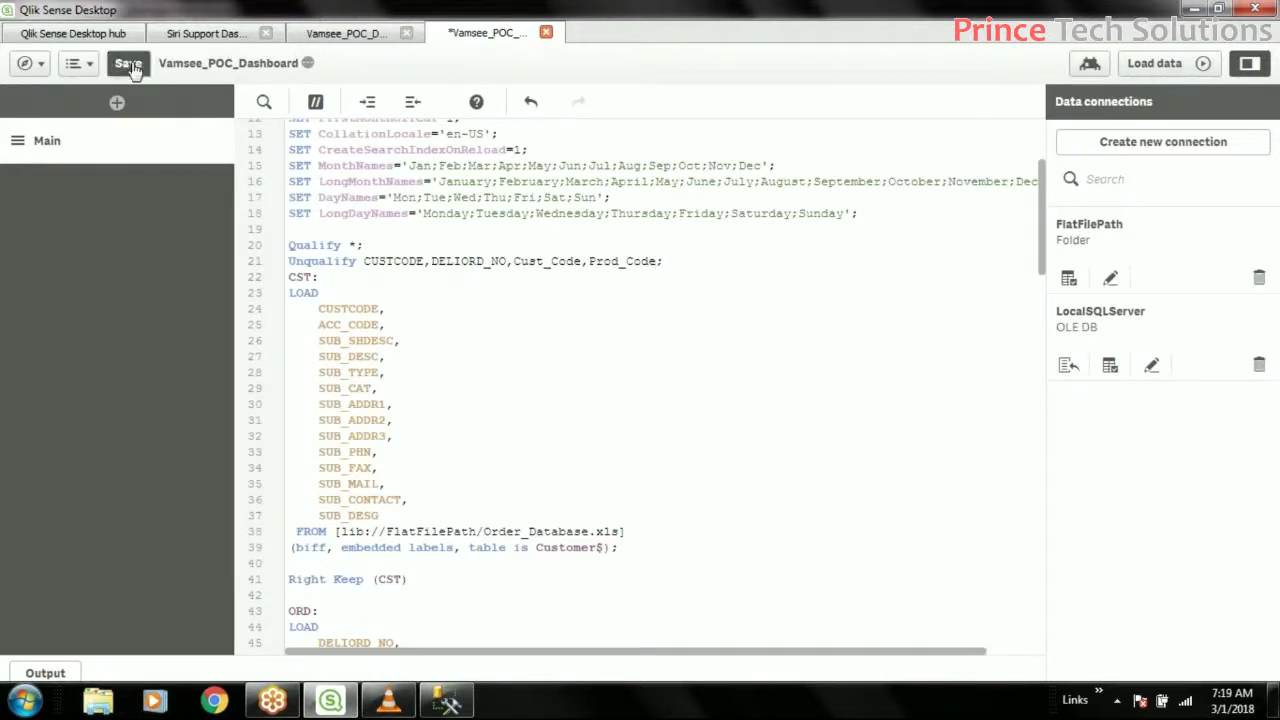
Reload the data: 40 customer, 20 product and 1,000 transaction rows, 0 synthetic keys.
left_click(1123, 65)
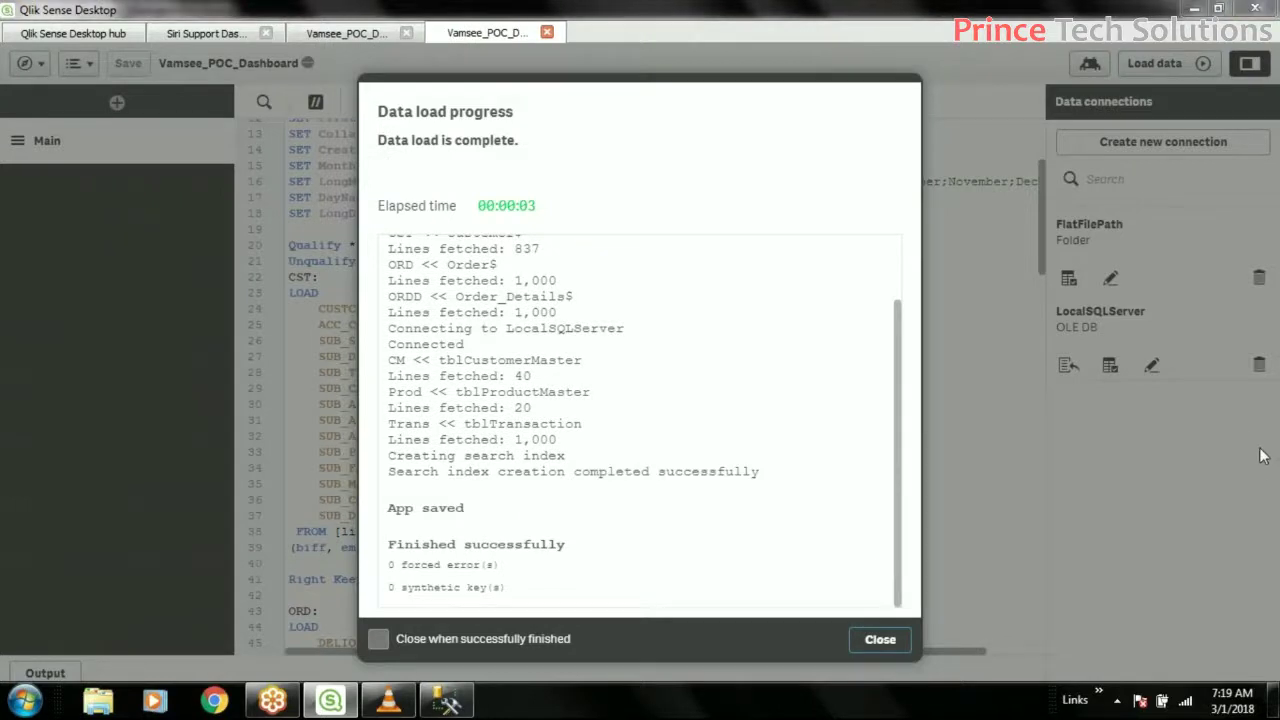
left_click(885, 642)
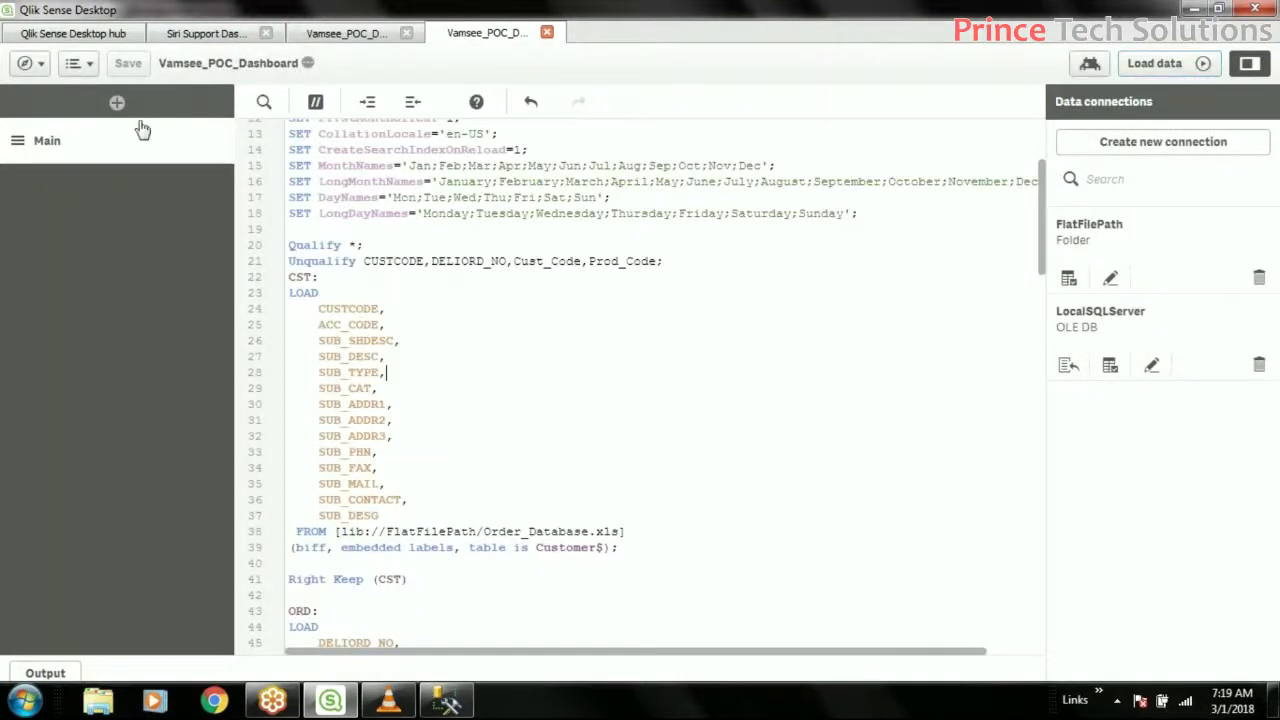
Open the Data model viewer in a new tab and pull Trans, CST, CM and Prod apart.
left_click(25, 63)
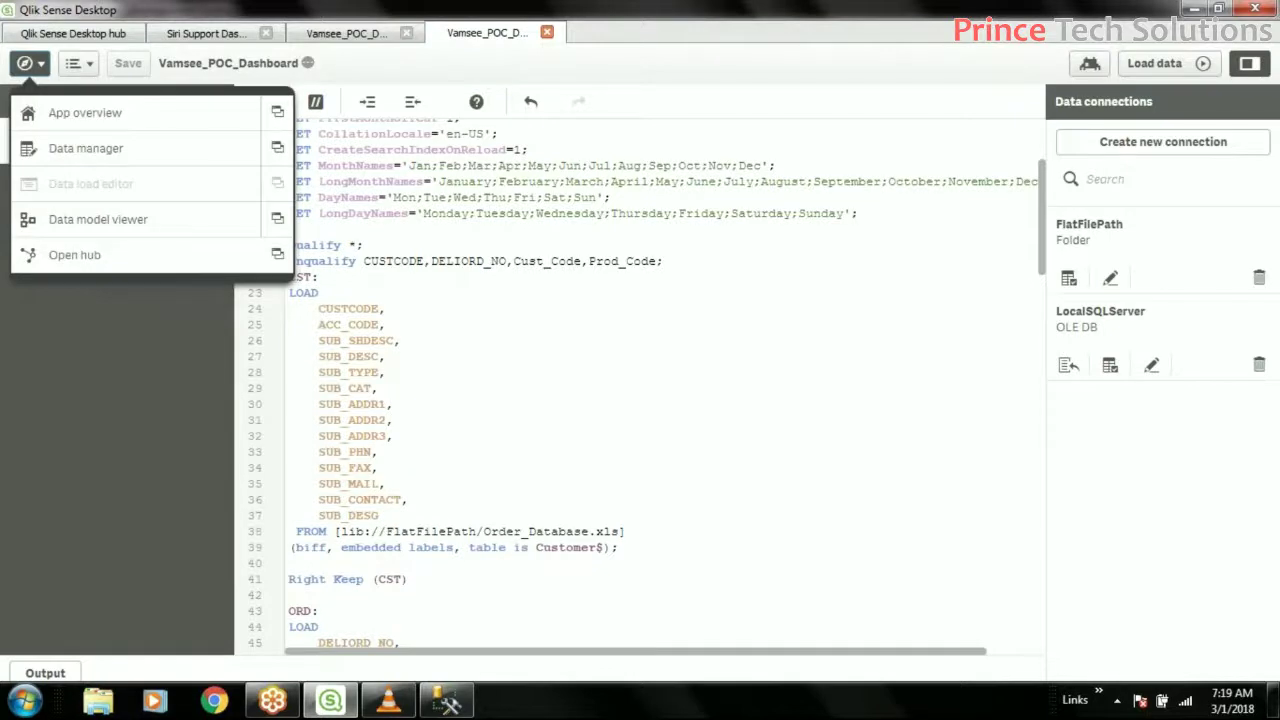
left_click(277, 219)
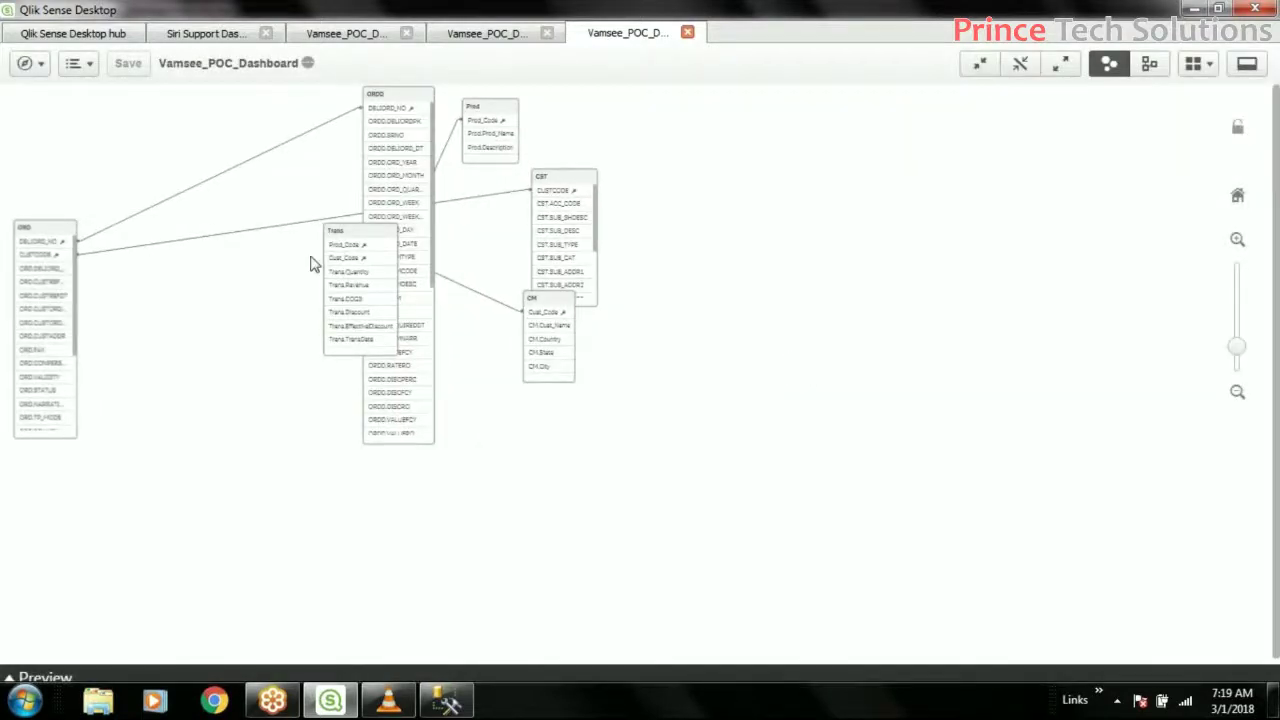
left_click_drag(364, 234, 651, 351)
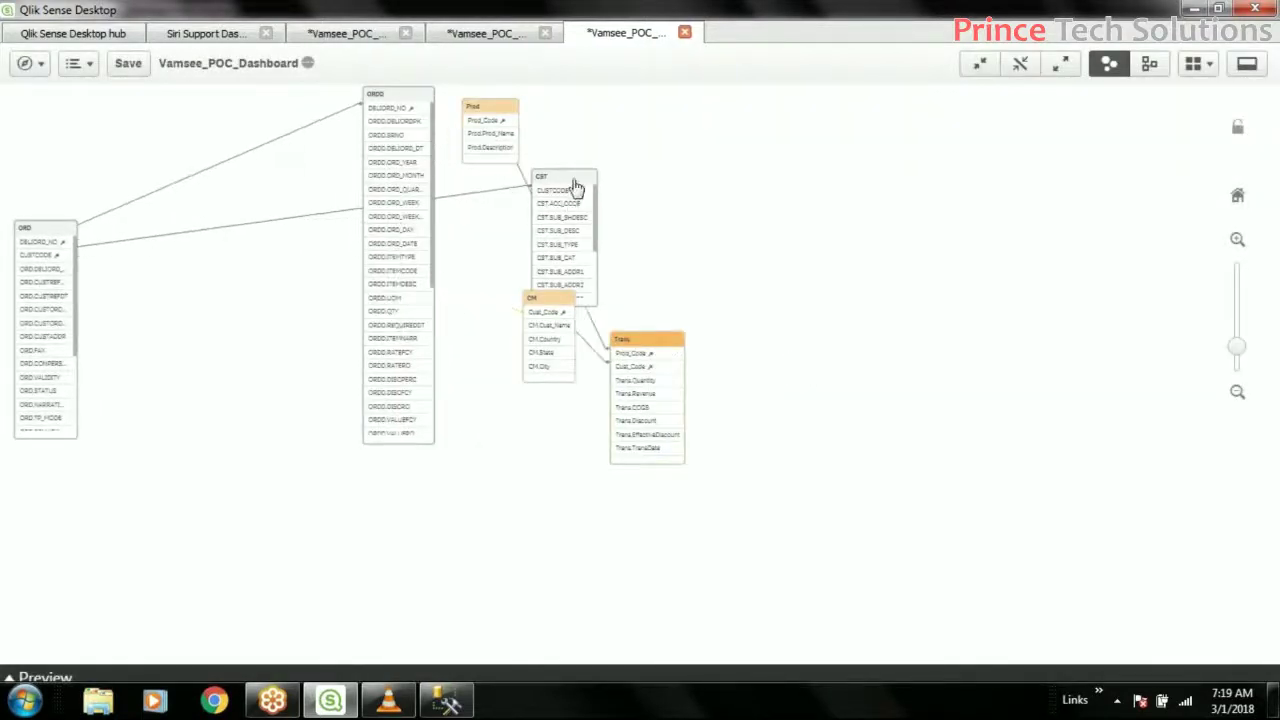
left_click_drag(574, 189, 864, 256)
left_click_drag(570, 312, 660, 384)
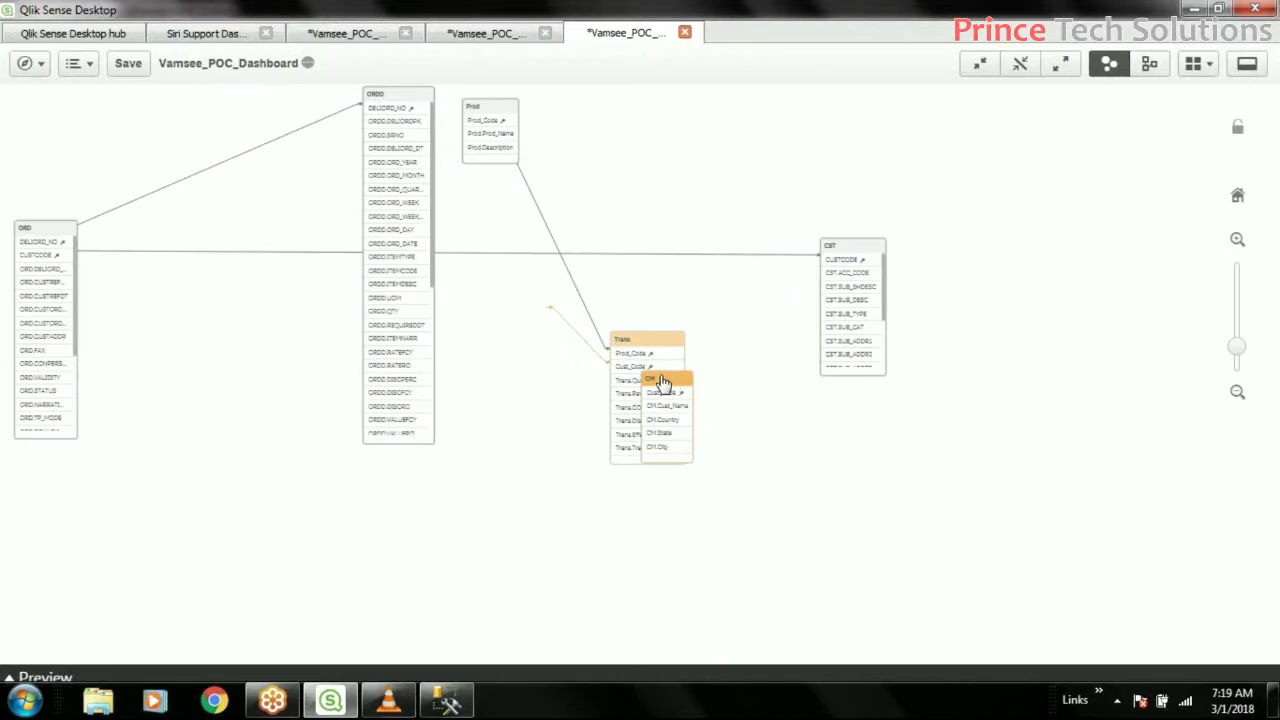
left_click_drag(497, 114, 566, 457)
Cluster Prod, CM and Trans at lower right, and CST, ORD and ORDD on the left.
left_click_drag(654, 357, 837, 492)
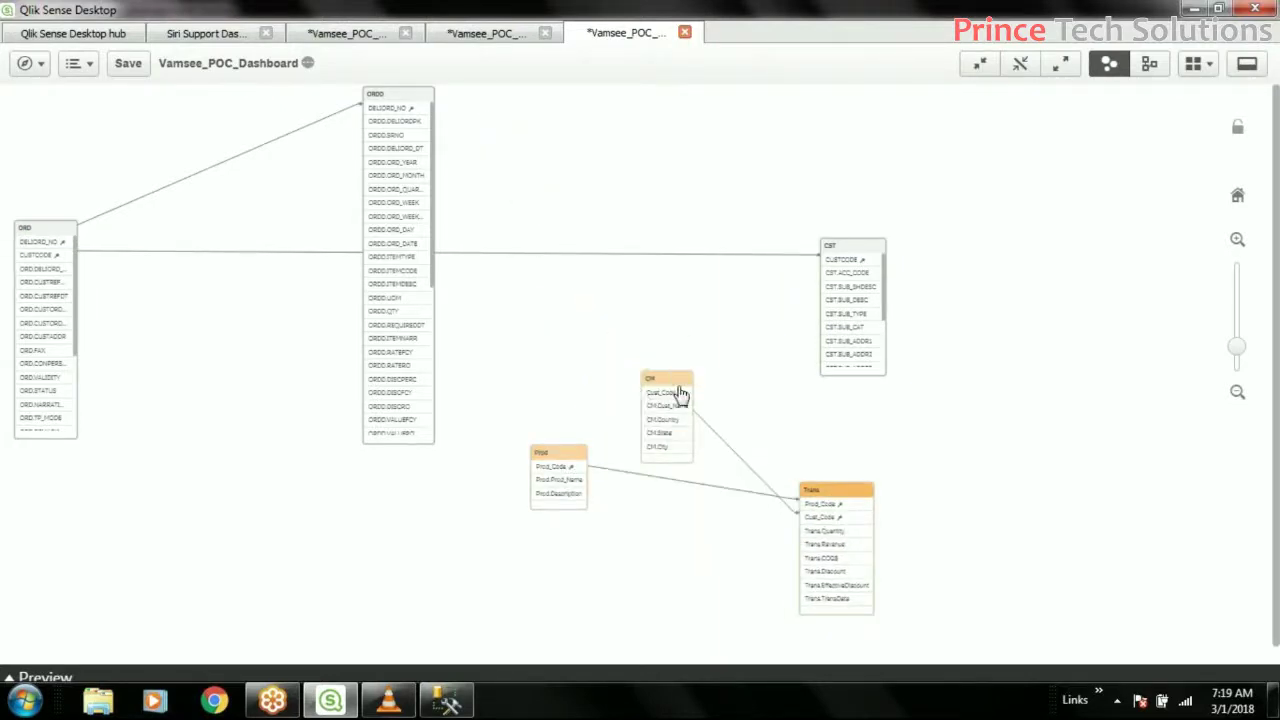
left_click_drag(677, 397, 665, 528)
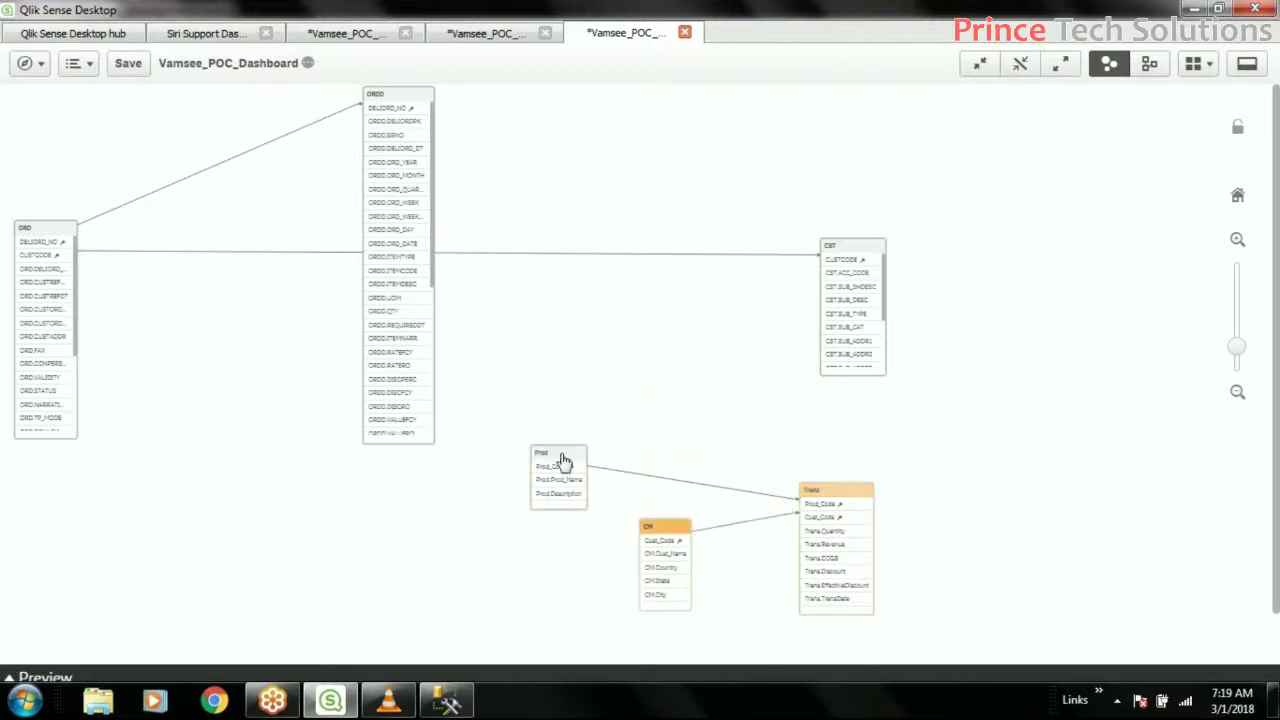
left_click_drag(563, 460, 676, 448)
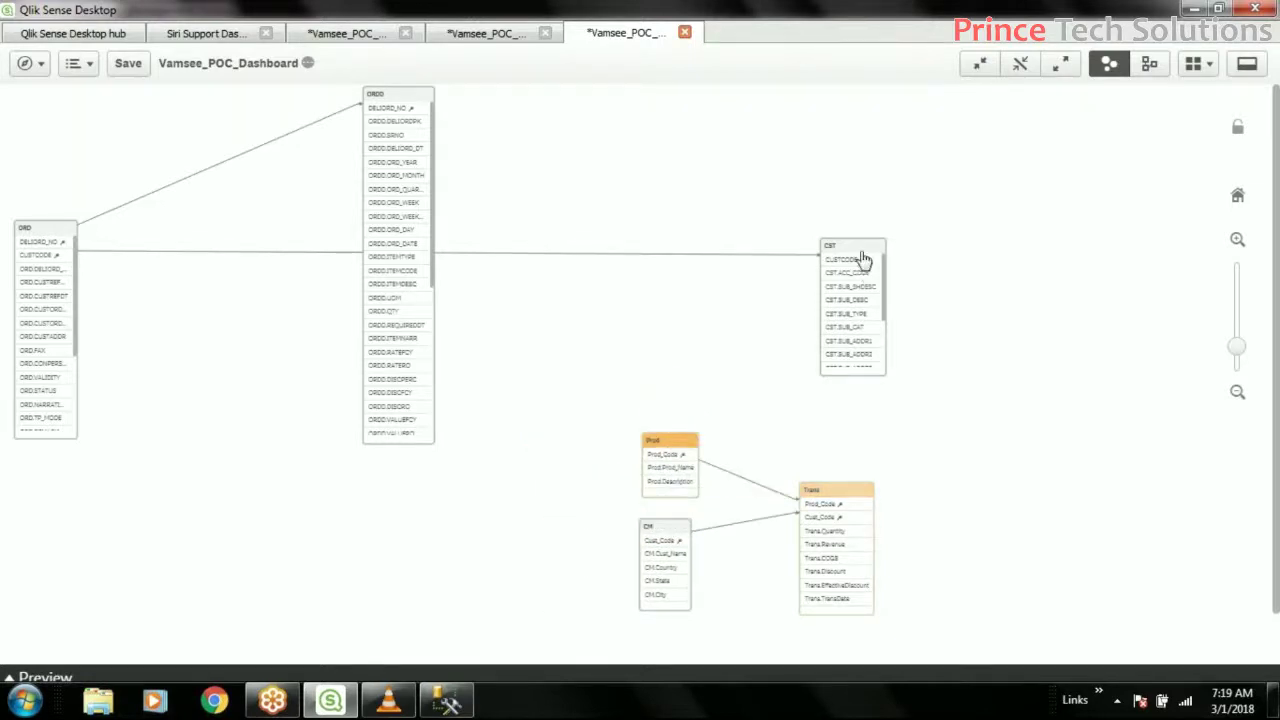
left_click_drag(860, 260, 250, 318)
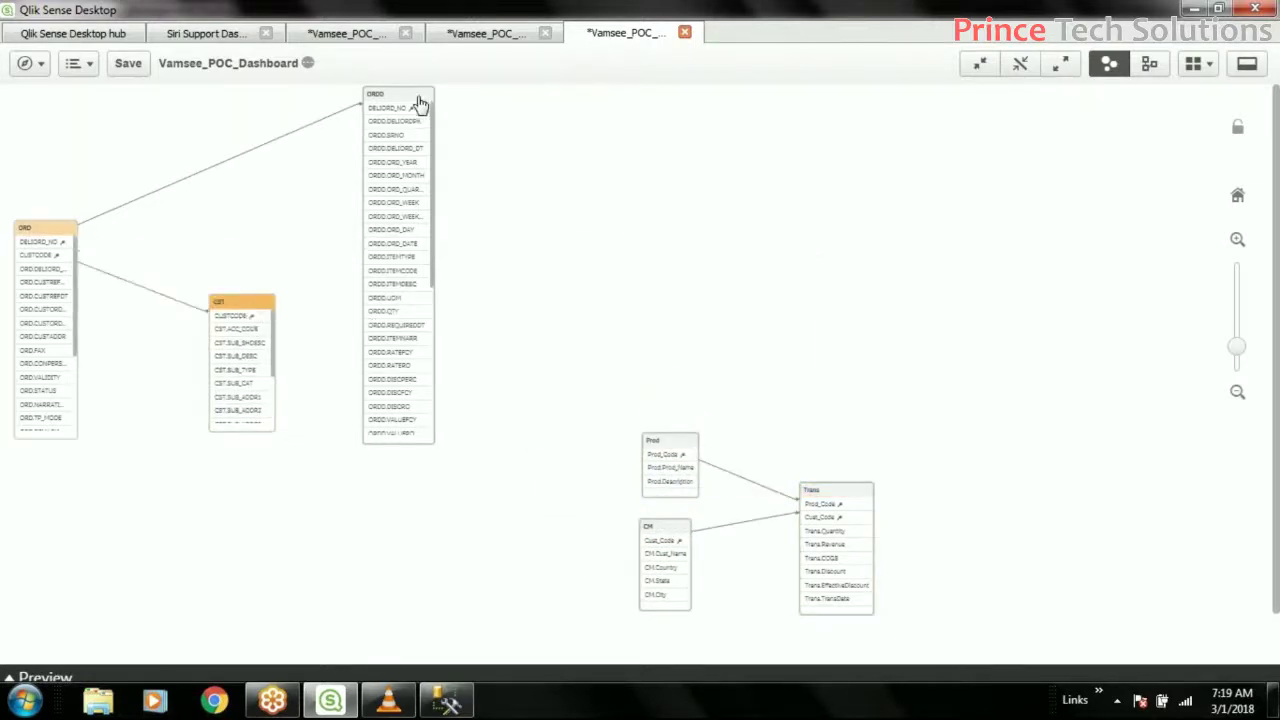
left_click_drag(398, 103, 344, 167)
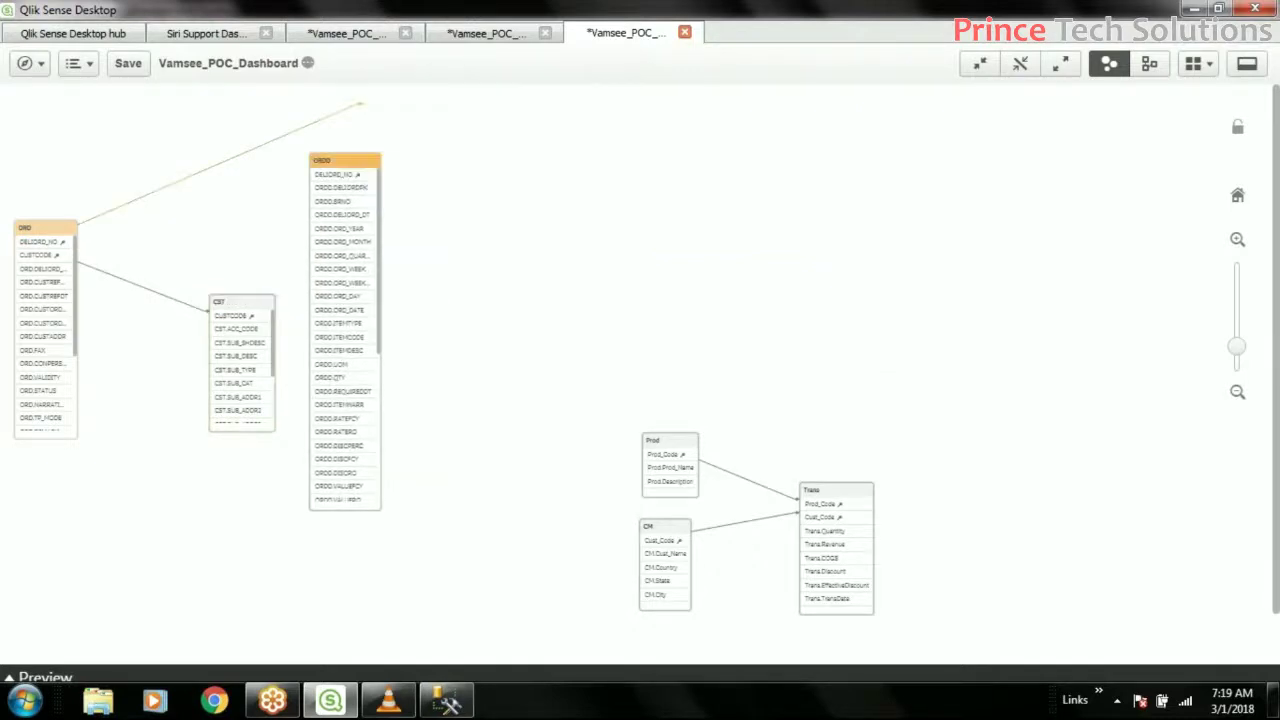
left_click_drag(40, 230, 86, 214)
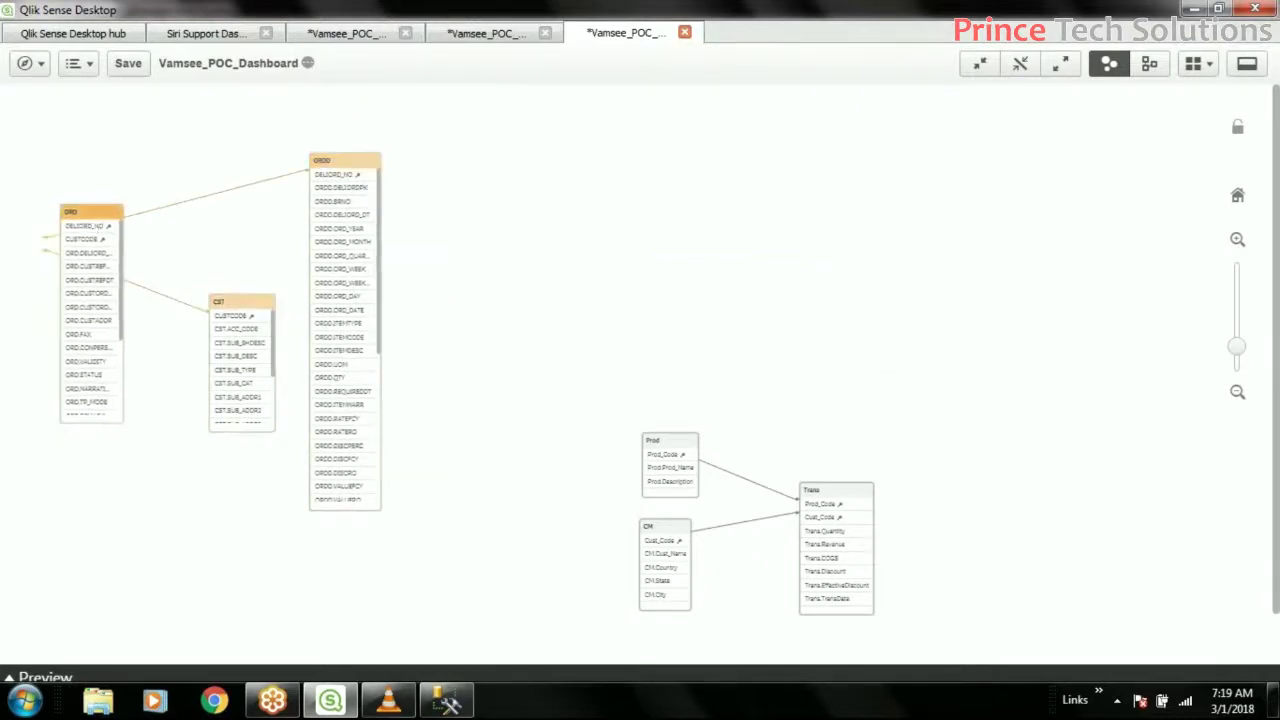
left_click(545, 292)
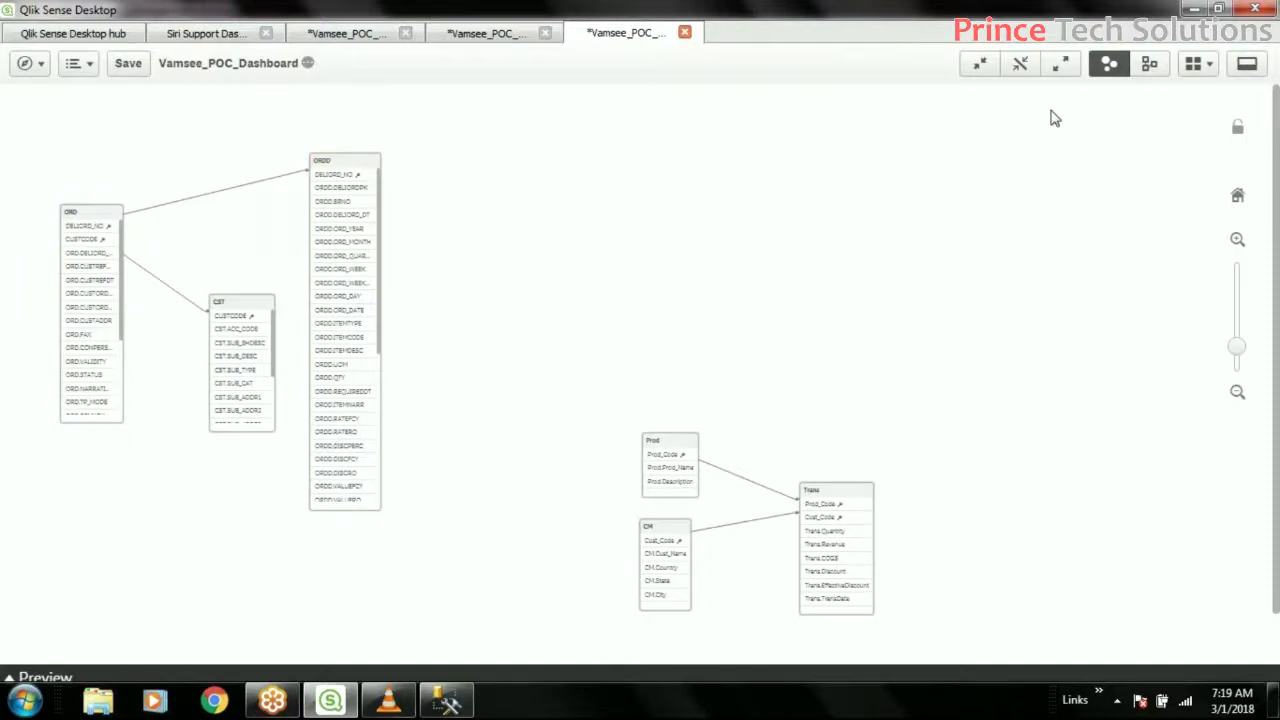